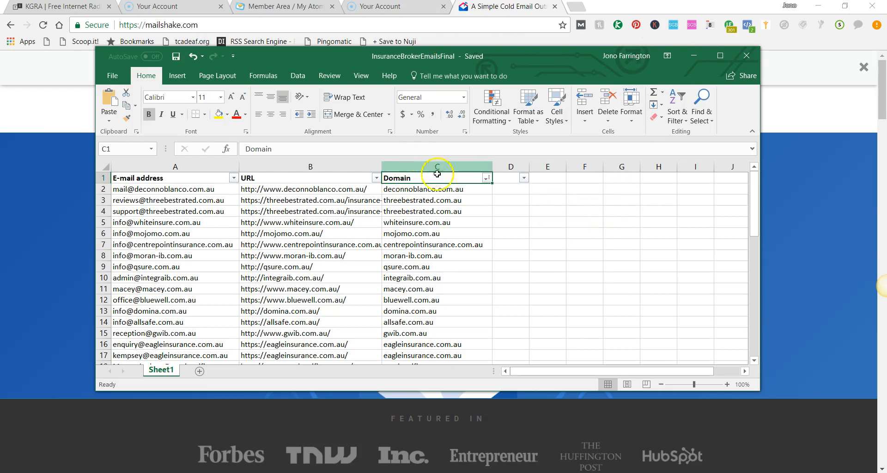
Step: Switch from the spreadsheet to the Mailshake website and view its pricing plans
scroll(318, 208, "down", 1)
scroll(416, 227, "up", 1)
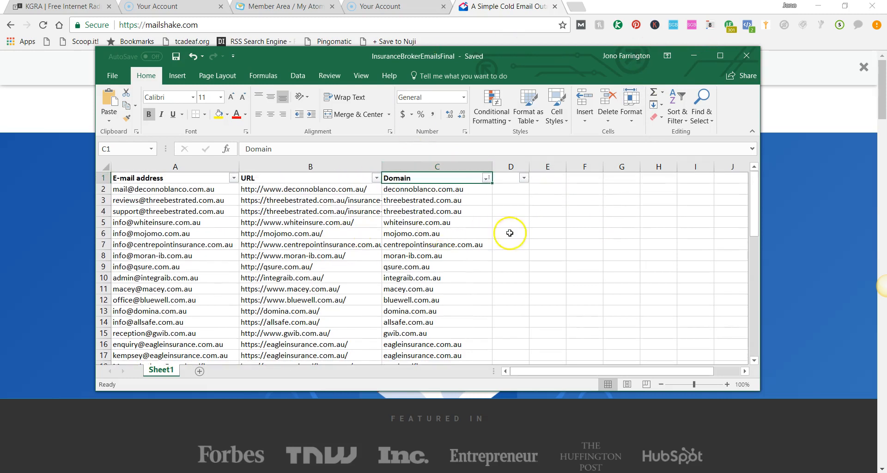
left_click(693, 55)
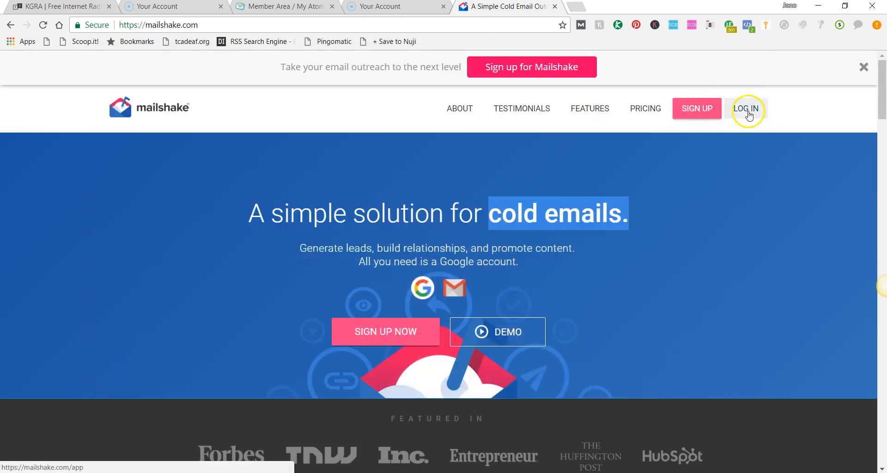
left_click(644, 107)
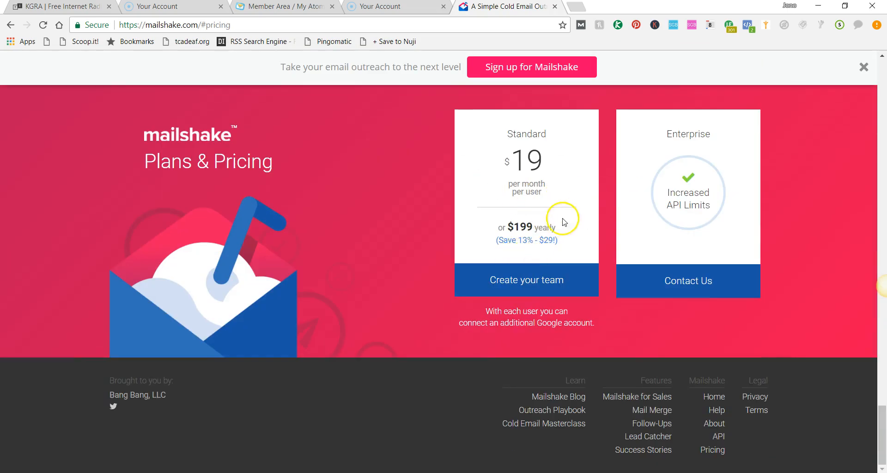
scroll(508, 222, "up", 7)
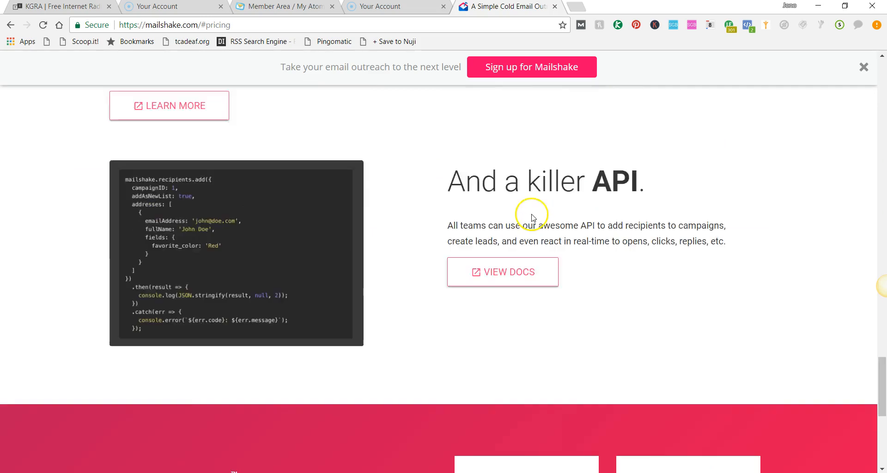
scroll(532, 217, "up", 10)
scroll(572, 218, "up", 10)
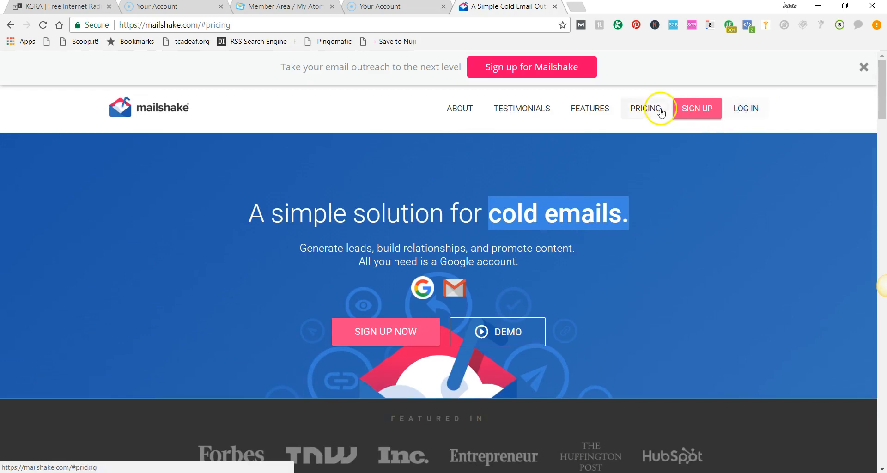
Step: Log in to Mailshake and open the Mail Accounts page to review the connected sender accounts
left_click(745, 110)
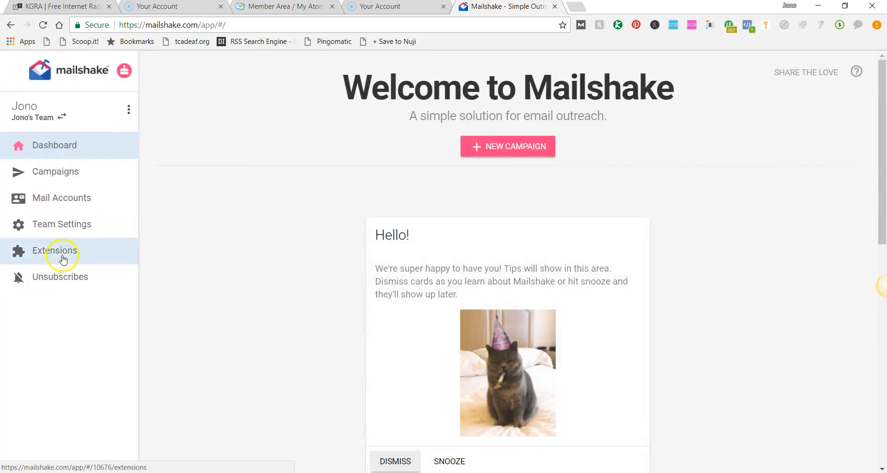
left_click(70, 199)
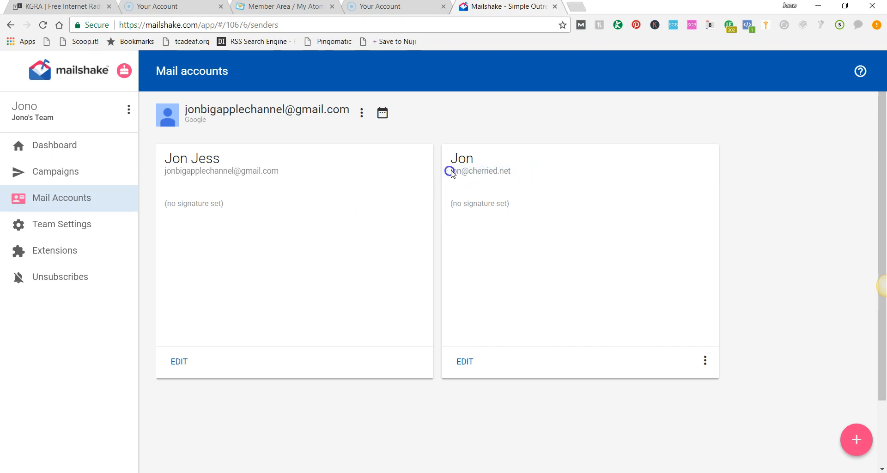
left_click(477, 171)
left_click_drag(280, 172, 191, 170)
left_click(190, 170)
left_click(451, 178)
Step: Browse the campaigns list and the dashboard, then open the WeVibe+Aff campaign overview
left_click(61, 175)
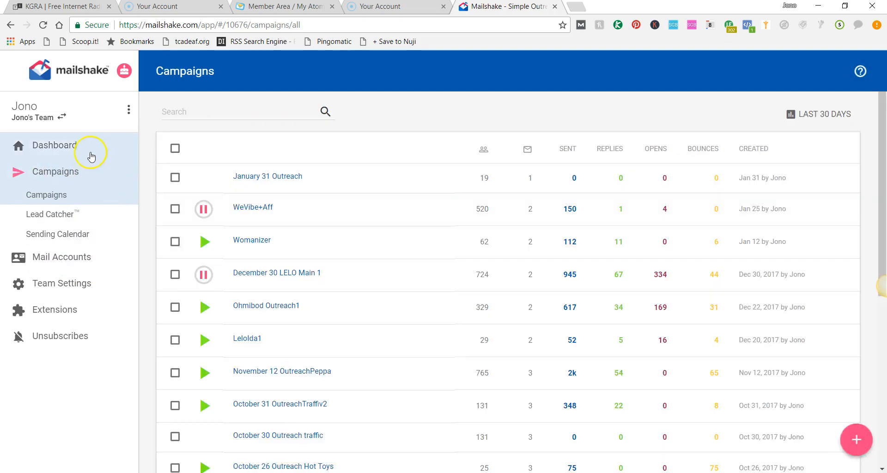
left_click(54, 146)
scroll(323, 268, "down", 2)
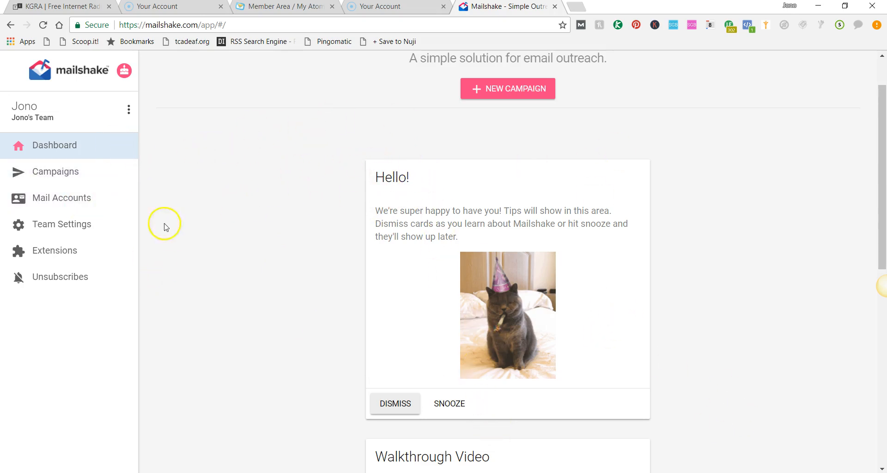
left_click(70, 173)
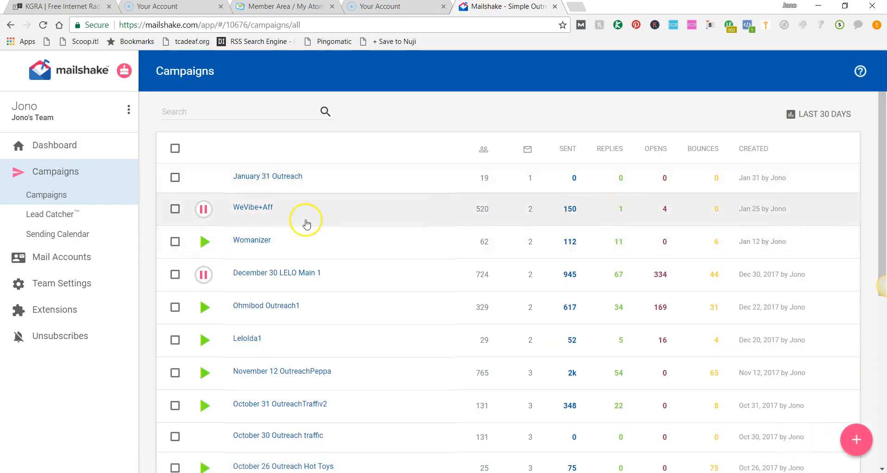
left_click(254, 216)
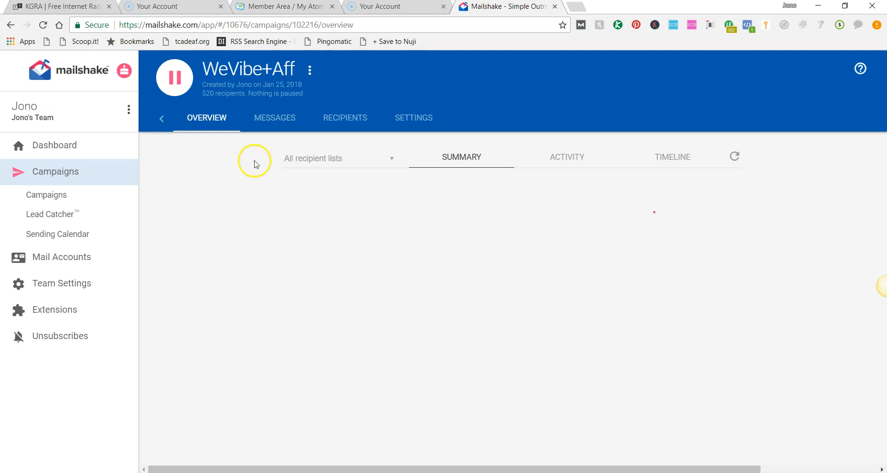
scroll(317, 293, "down", 3)
scroll(317, 293, "up", 3)
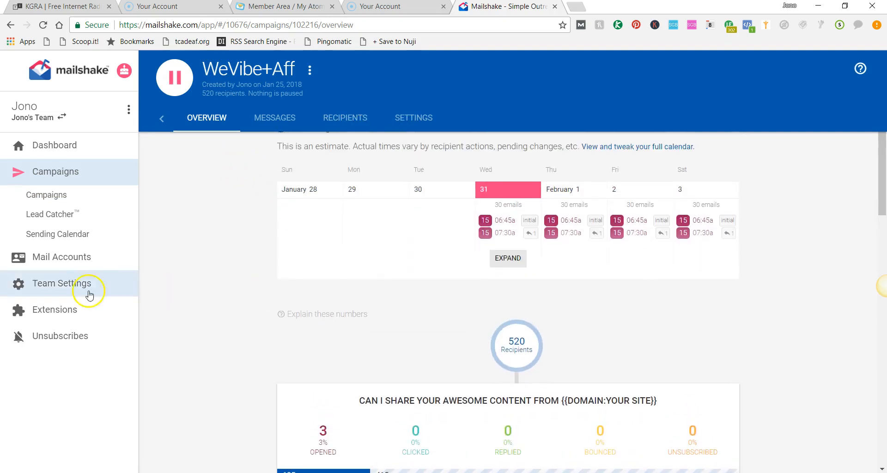
Step: Open the Sending Calendar to review the scheduled sends and sending rules
left_click(87, 241)
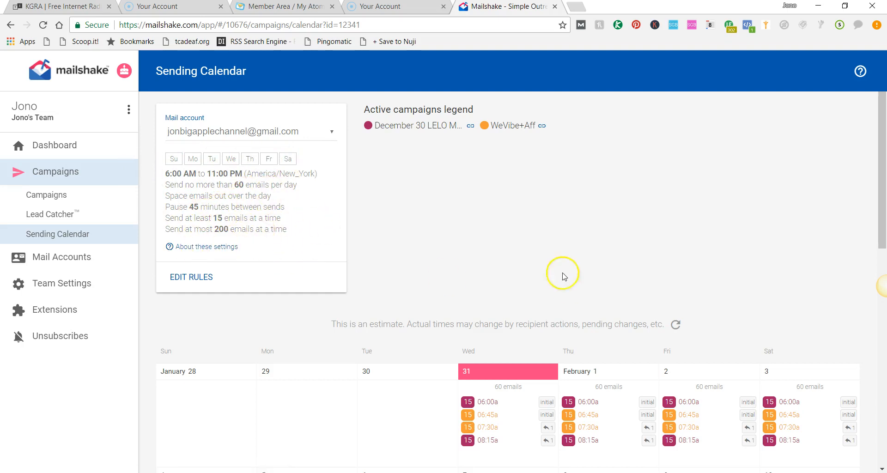
scroll(508, 301, "down", 1)
scroll(604, 362, "up", 1)
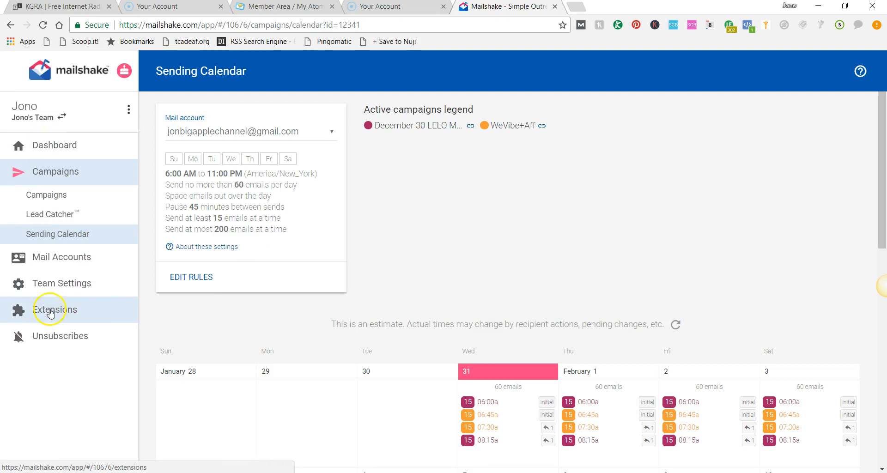
Step: Return to the campaigns list and open the WeVibe+Aff campaign's messages
left_click(41, 194)
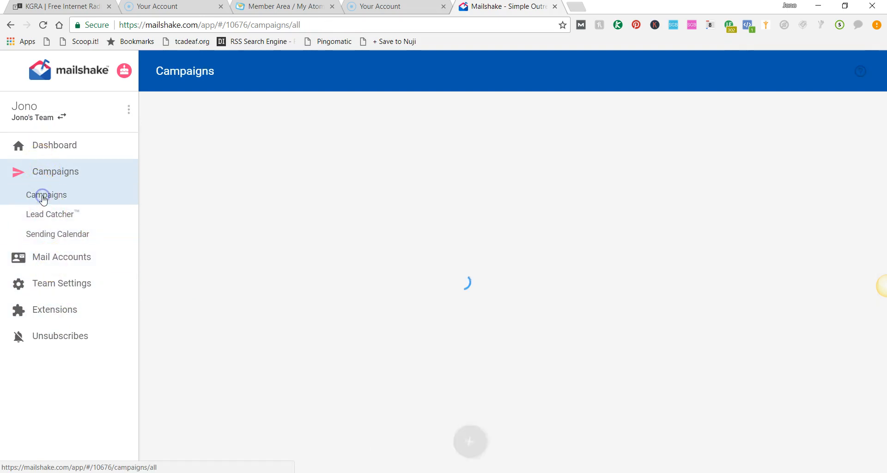
left_click(262, 208)
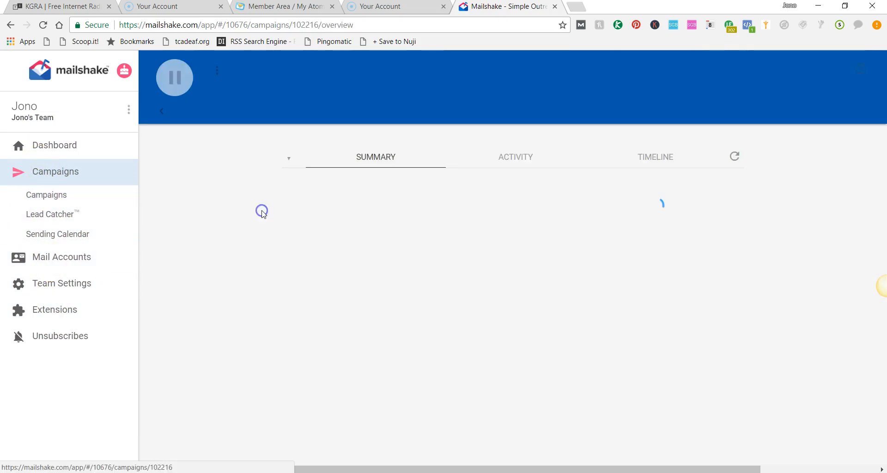
scroll(501, 301, "down", 5)
scroll(499, 303, "up", 5)
left_click(277, 119)
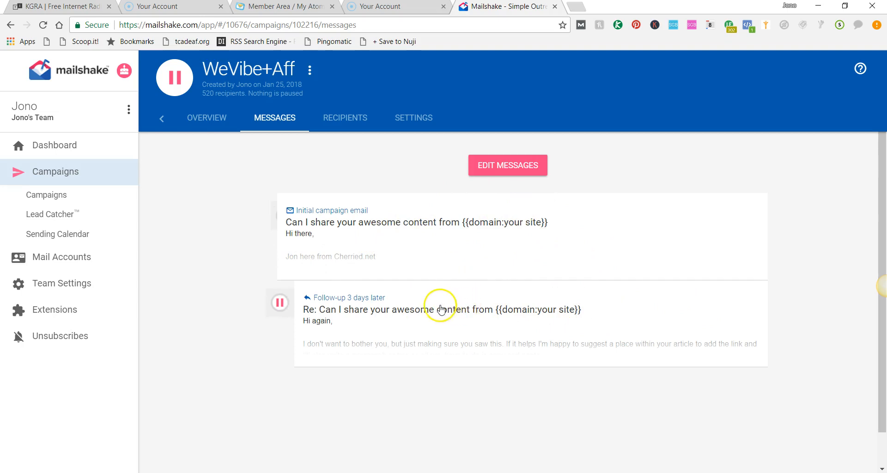
Step: Open the message editor to read the initial email and follow-up, then cancel editing
left_click(518, 165)
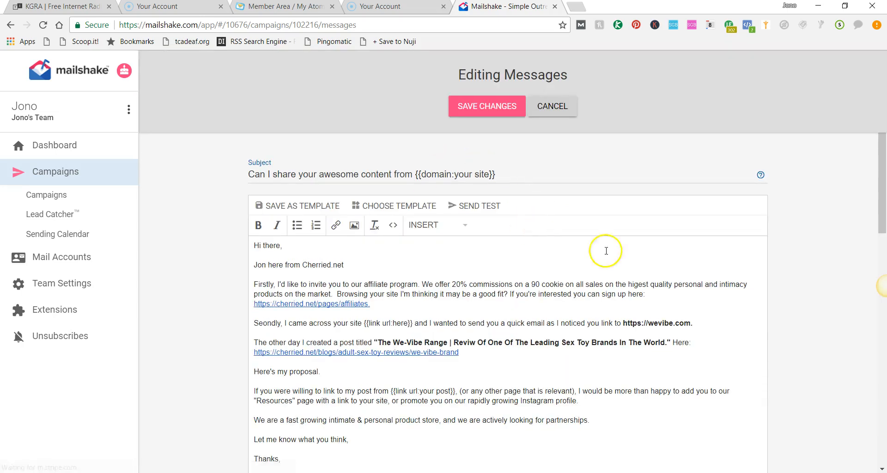
scroll(515, 287, "down", 3)
scroll(372, 288, "down", 3)
scroll(394, 318, "up", 7)
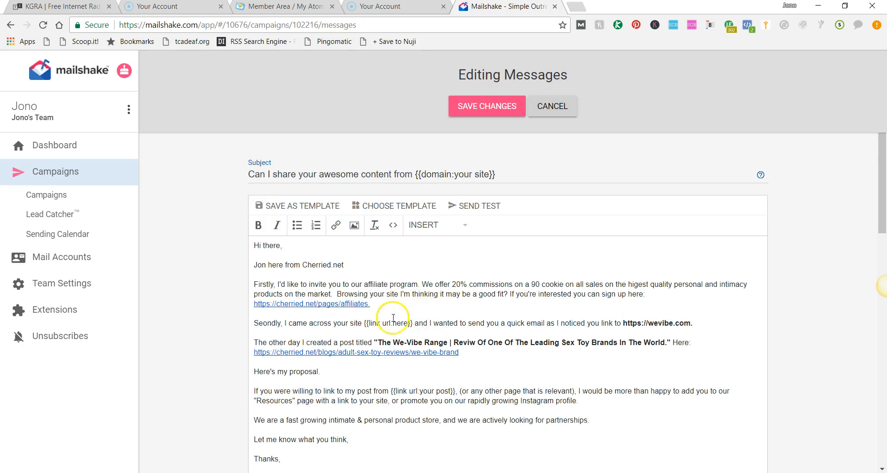
scroll(416, 341, "down", 3)
scroll(439, 346, "down", 3)
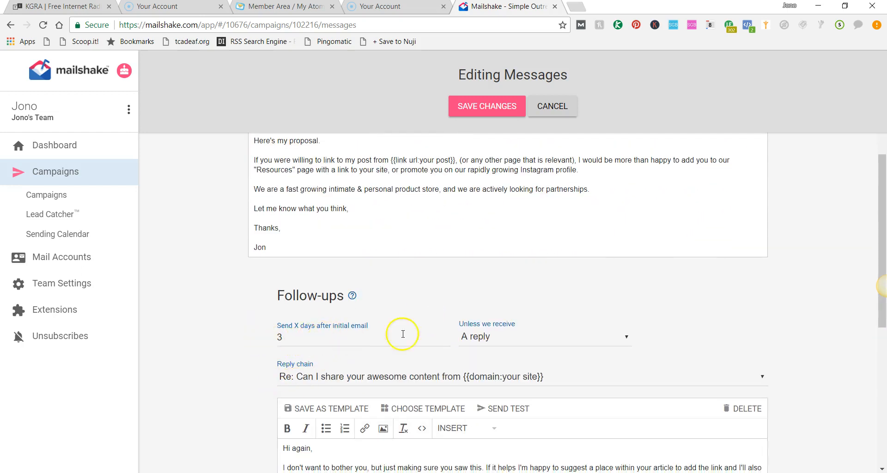
scroll(347, 337, "down", 3)
scroll(369, 379, "up", 5)
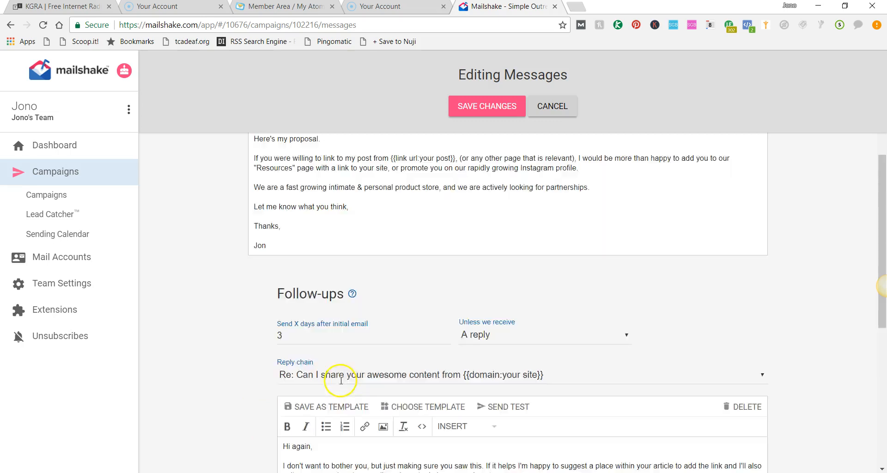
scroll(410, 342, "down", 2)
scroll(439, 365, "up", 2)
scroll(434, 356, "up", 1)
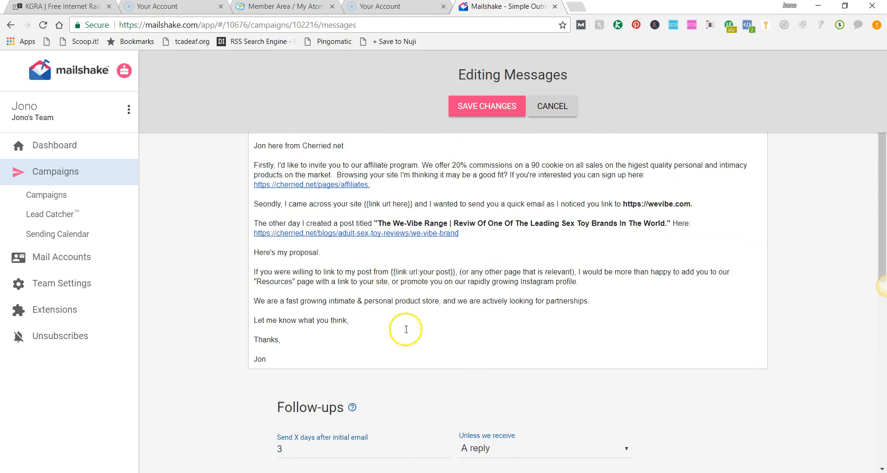
scroll(379, 245, "down", 4)
scroll(400, 165, "up", 6)
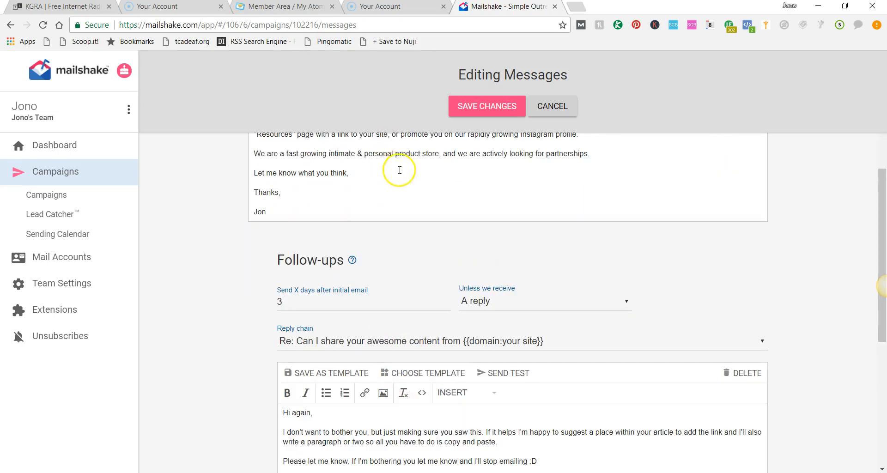
scroll(386, 332, "down", 1)
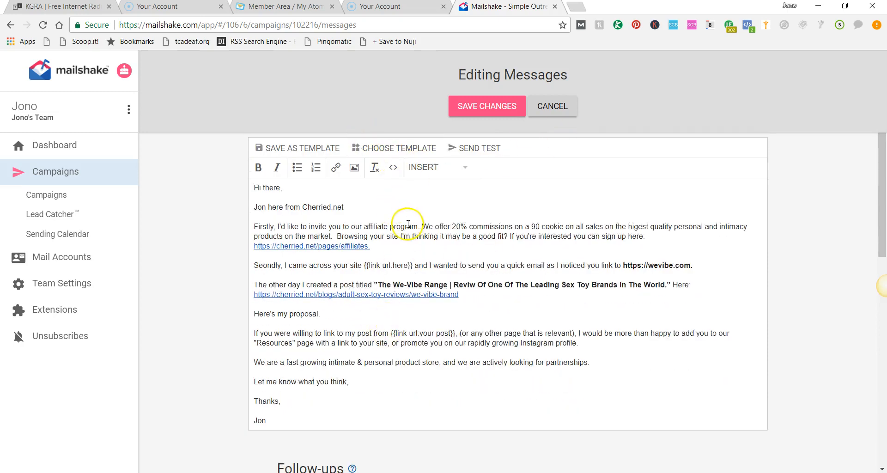
scroll(437, 252, "up", 1)
left_click(563, 108)
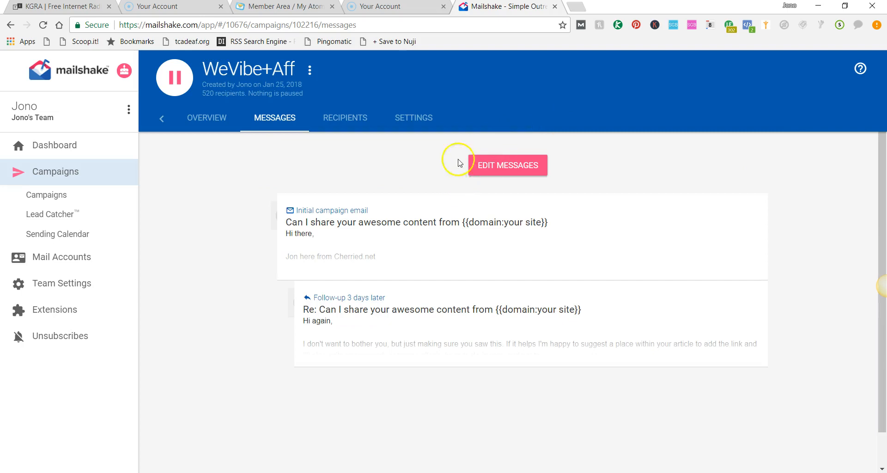
left_click(362, 223)
scroll(385, 375, "down", 4)
left_click_drag(385, 375, 373, 218)
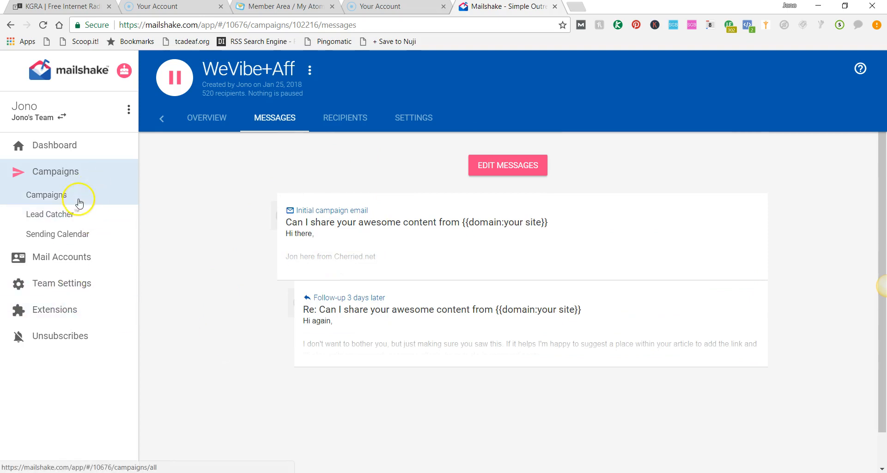
Step: Start a new campaign titled January 31 Outreach with the cherried.net mail account as the from address
left_click(60, 195)
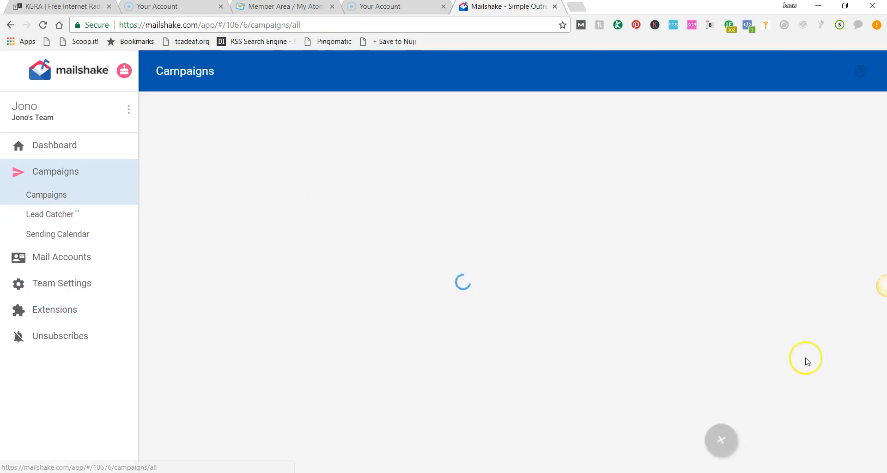
left_click(858, 444)
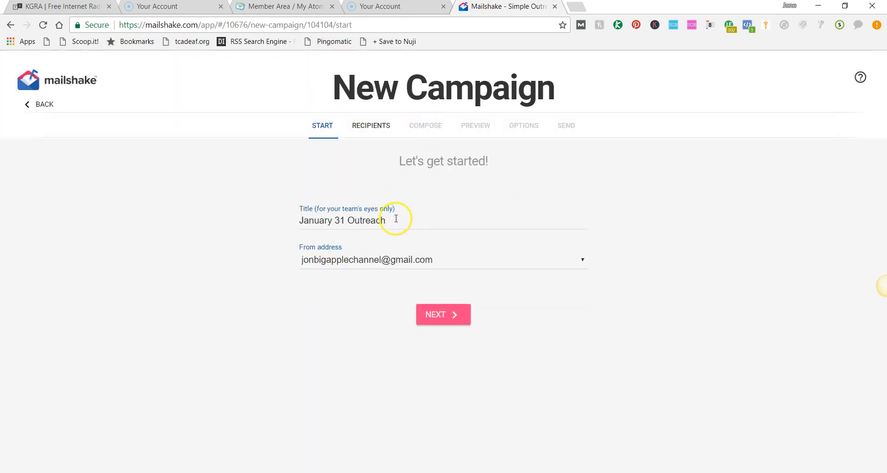
left_click(445, 265)
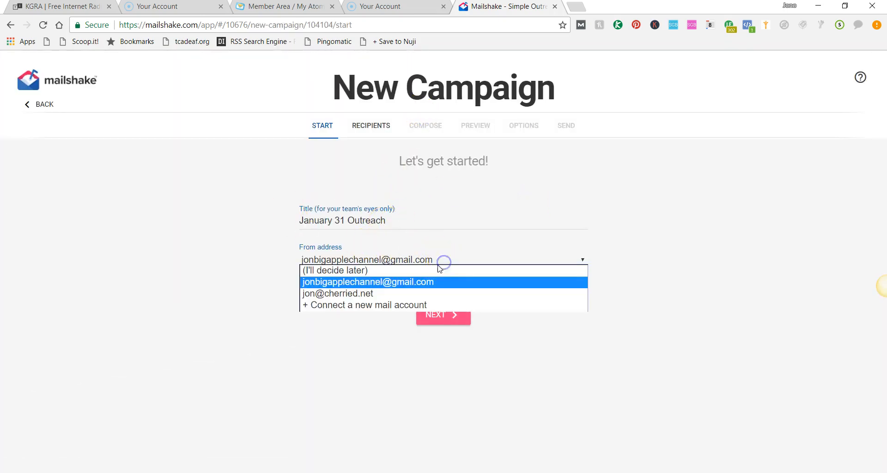
left_click(439, 281)
left_click(454, 261)
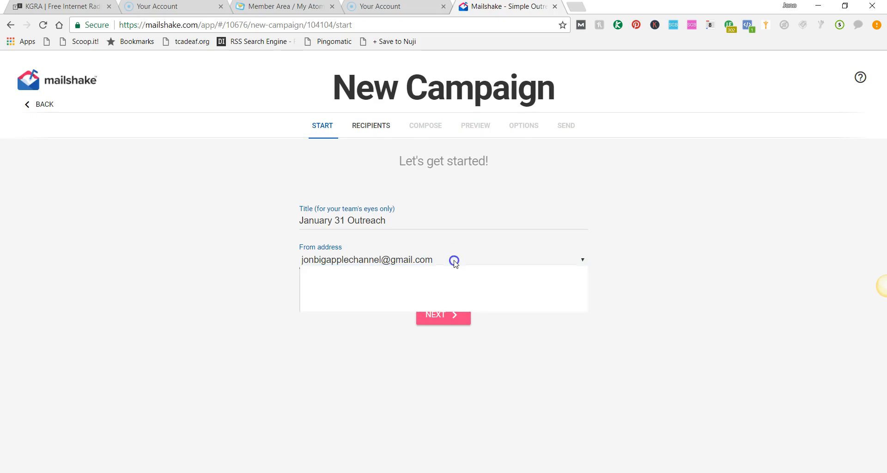
left_click(379, 291)
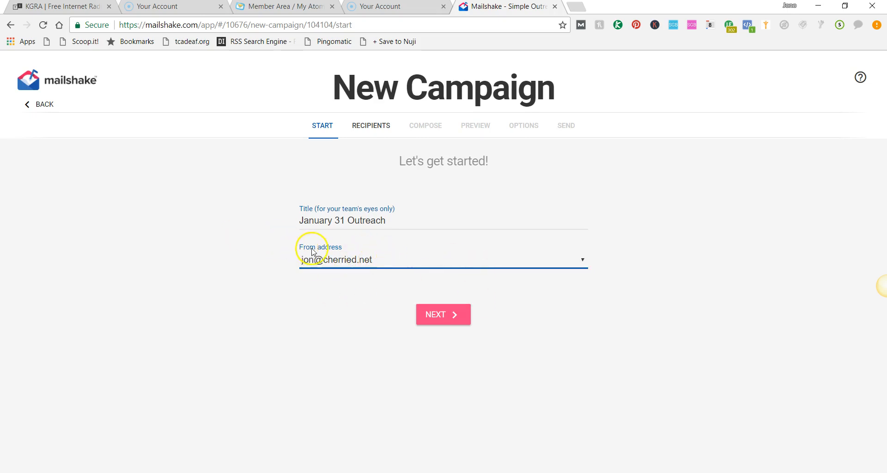
left_click(422, 318)
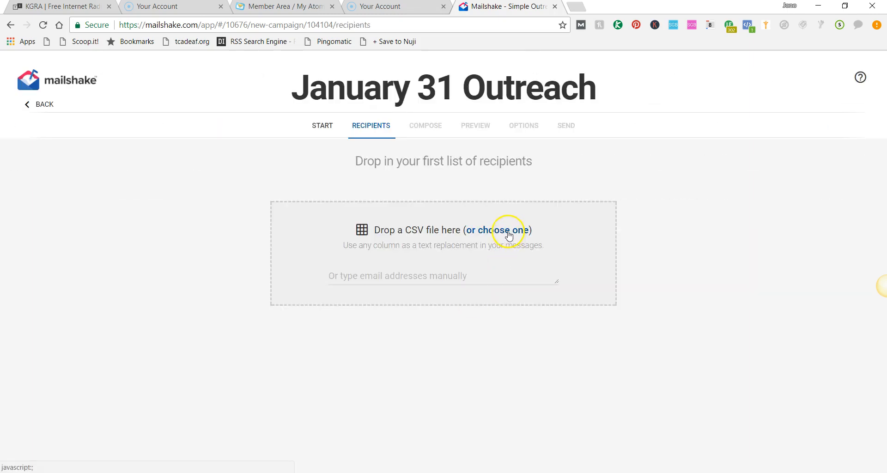
Step: Upload the InsuranceBrokerEmailsFinal file from the SiliconDalesDesktop GuestPosts folder as the campaign's first recipient list
left_click(507, 227)
scroll(235, 254, "down", 3)
scroll(236, 255, "up", 3)
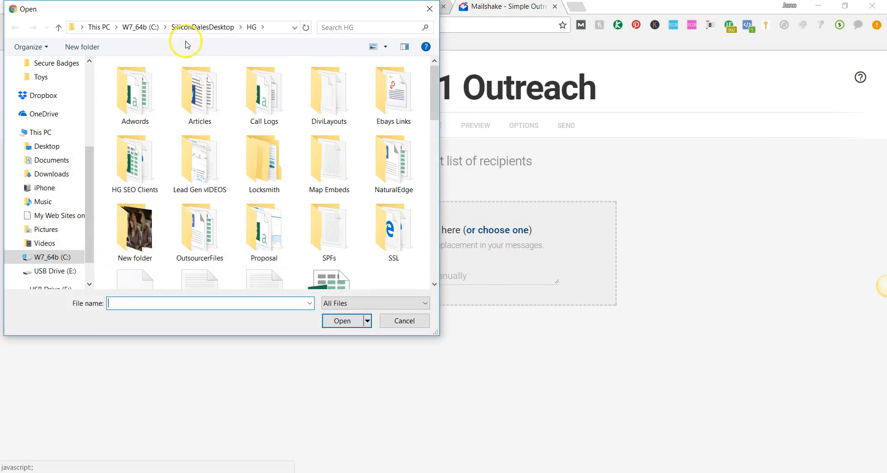
left_click(210, 27)
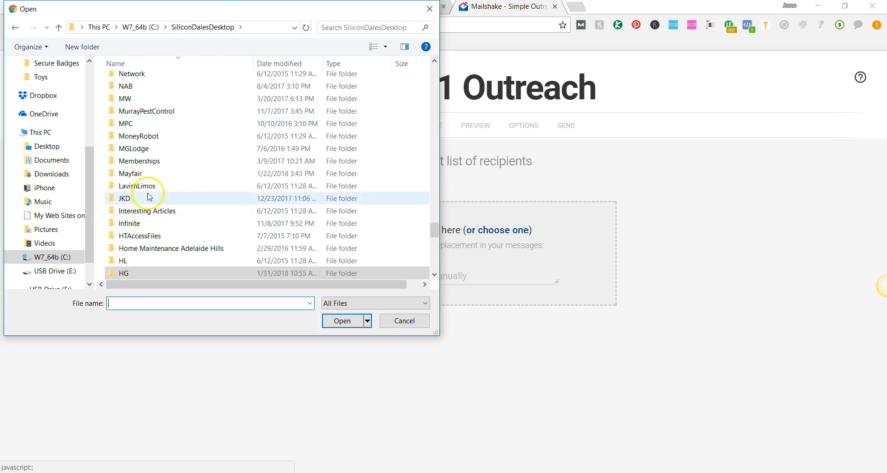
type("gue")
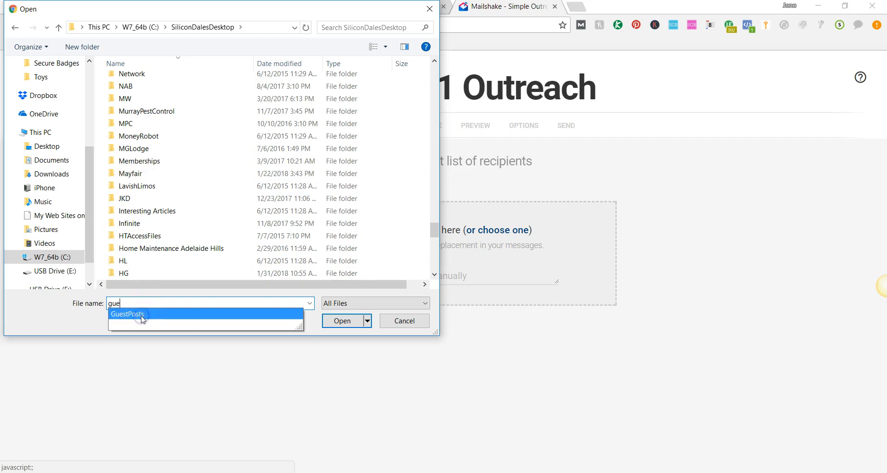
left_click(143, 318)
key("Return")
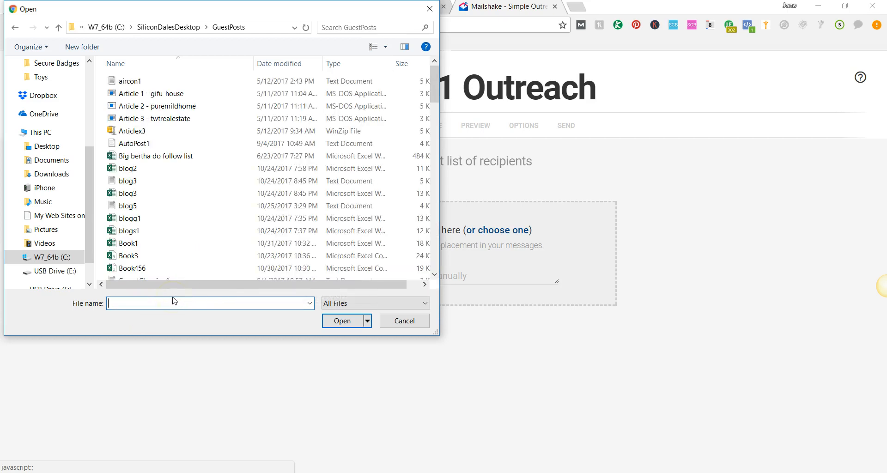
scroll(179, 242, "down", 7)
scroll(178, 236, "down", 8)
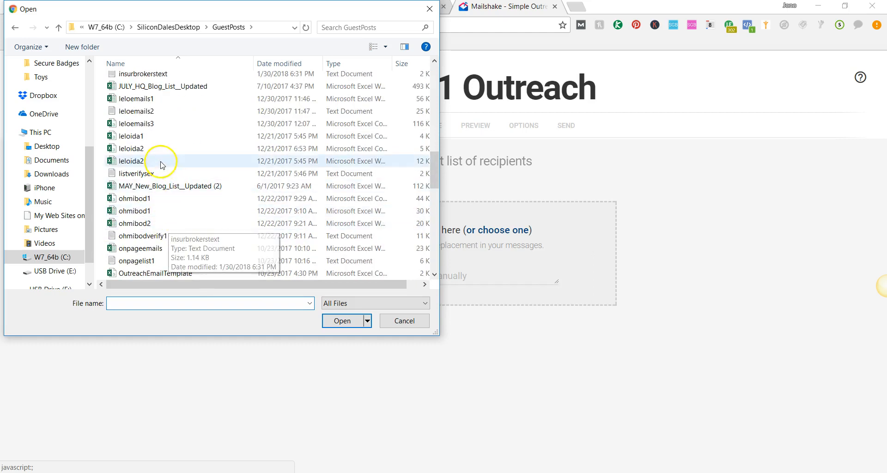
scroll(146, 116, "down", 1)
scroll(146, 115, "up", 2)
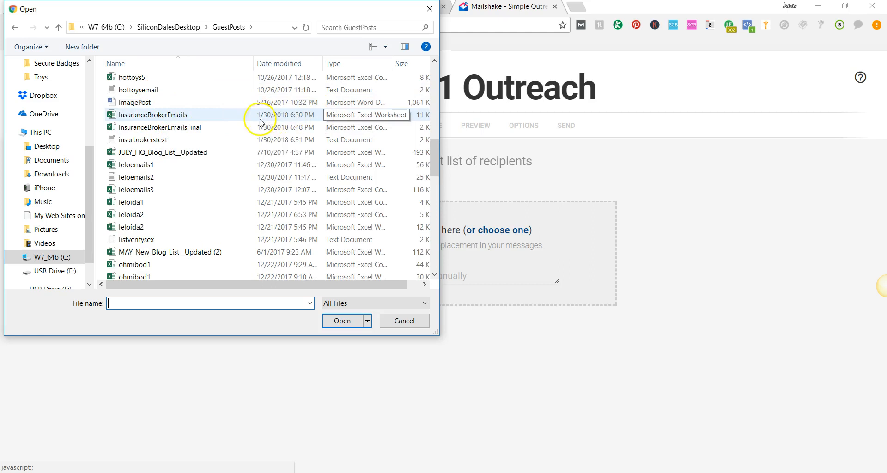
left_click(174, 127)
left_click(342, 321)
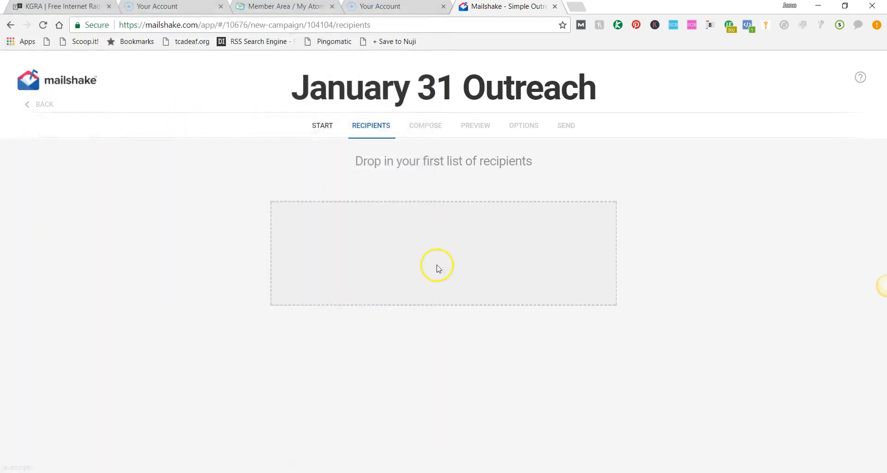
left_click(437, 184)
left_click(403, 183)
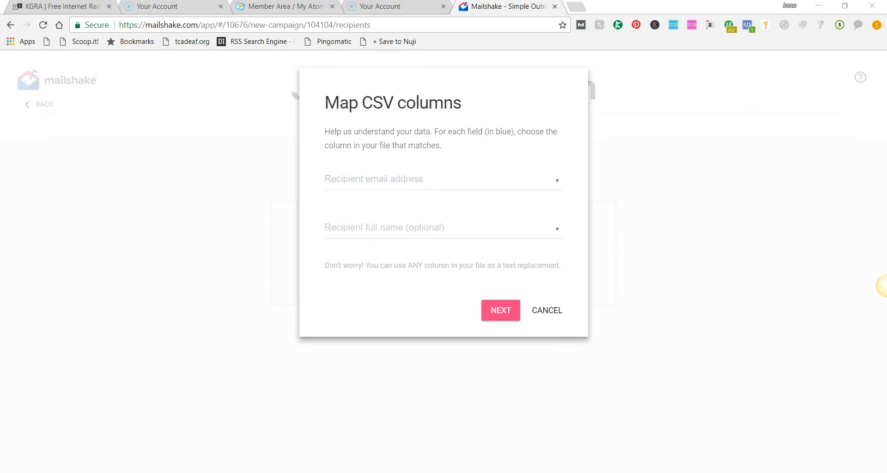
Step: Switch to the spreadsheet to examine its E-mail address, URL and Domain column headers, then minimise it
key("alt+Tab")
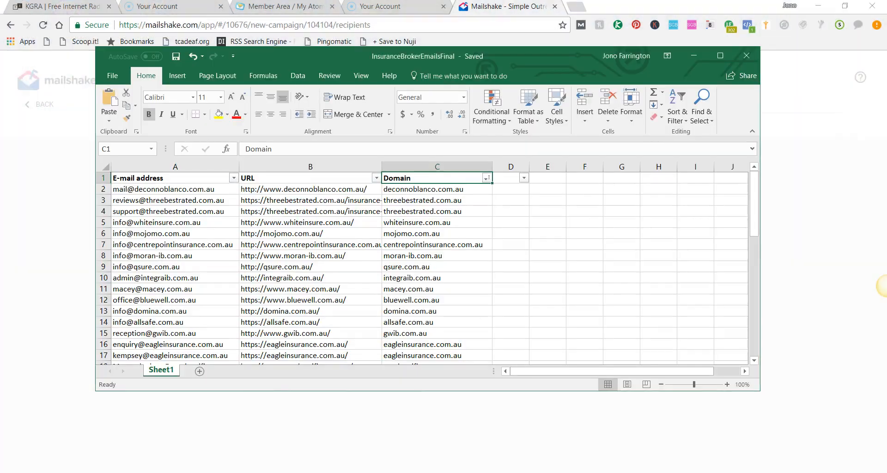
left_click(210, 178)
left_click(299, 179)
left_click(413, 179)
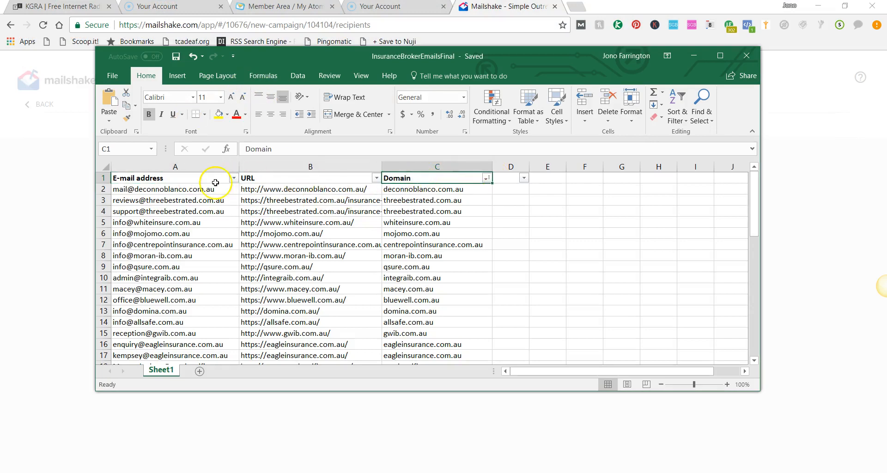
left_click(198, 178)
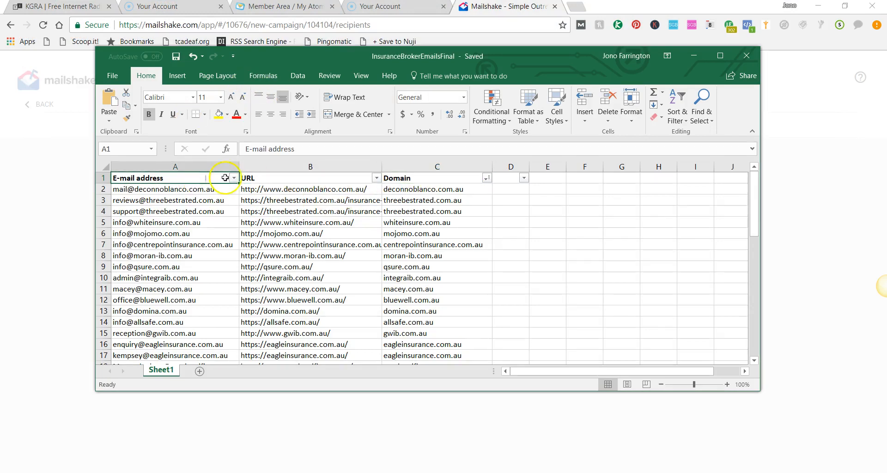
left_click(298, 179)
left_click(396, 177)
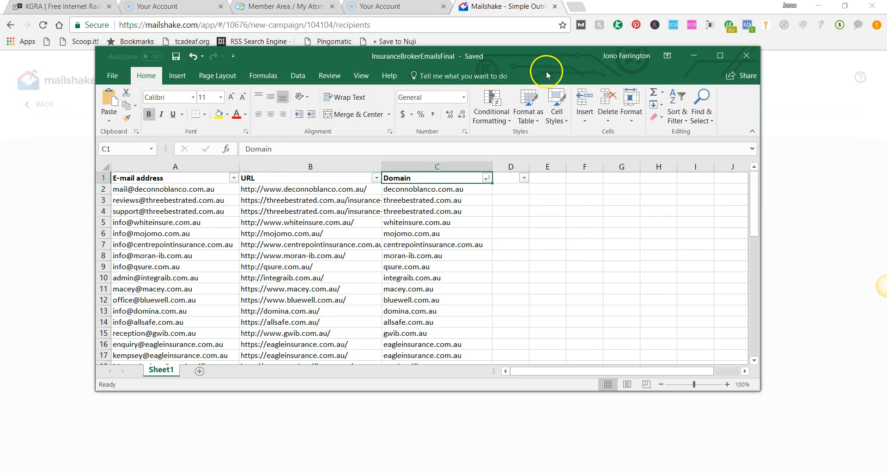
left_click(170, 182)
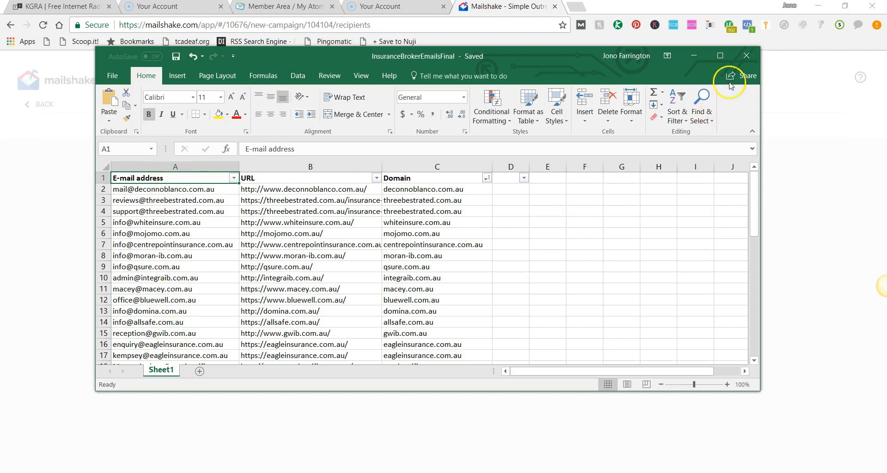
left_click(694, 56)
Step: Map the Recipient email address field to the E-mail address column and proceed
left_click(394, 181)
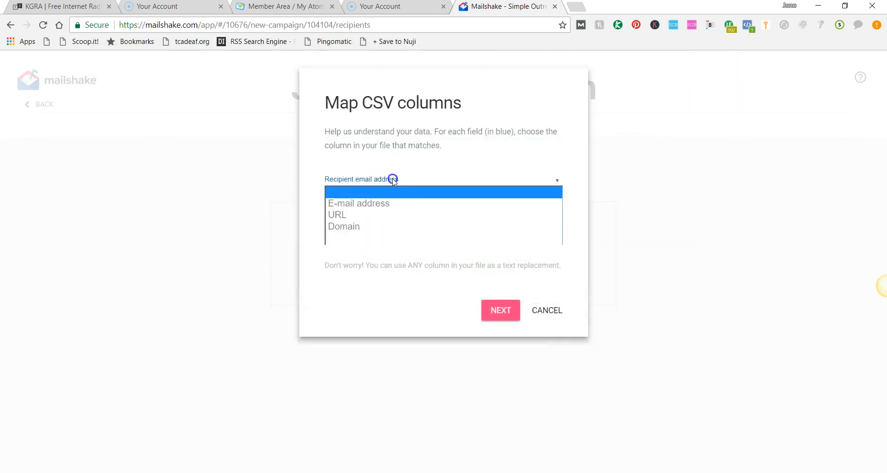
left_click(383, 204)
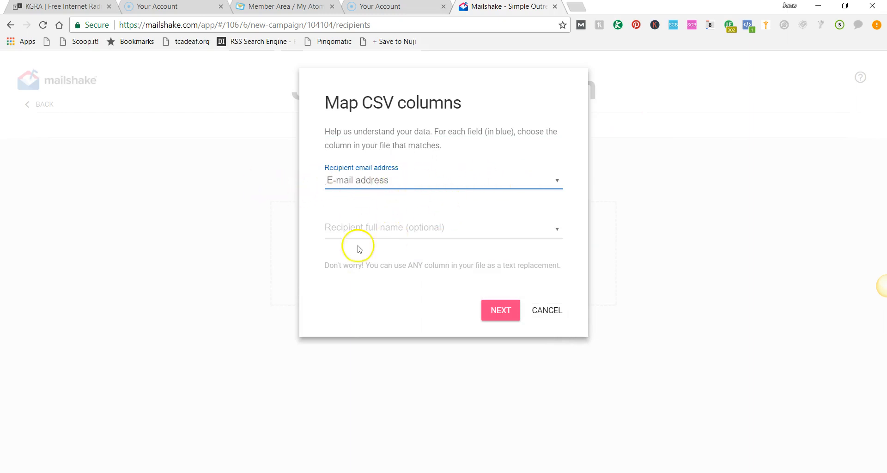
left_click(492, 308)
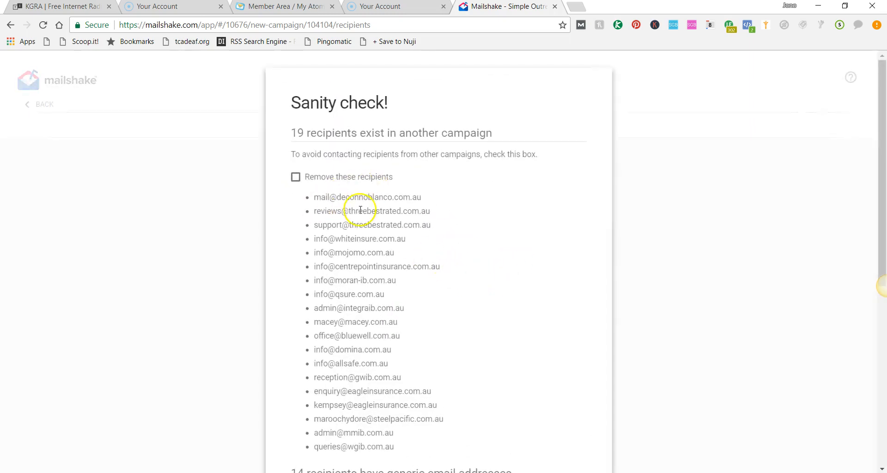
Step: Review the sanity-check lists of existing-campaign and generic recipients, then continue without removing any of them
scroll(361, 211, "down", 3)
scroll(451, 310, "up", 3)
scroll(434, 351, "down", 3)
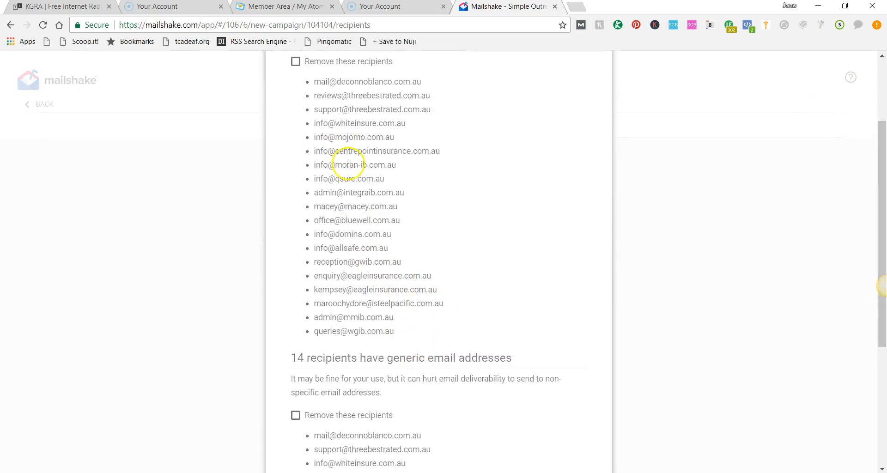
scroll(384, 303, "up", 3)
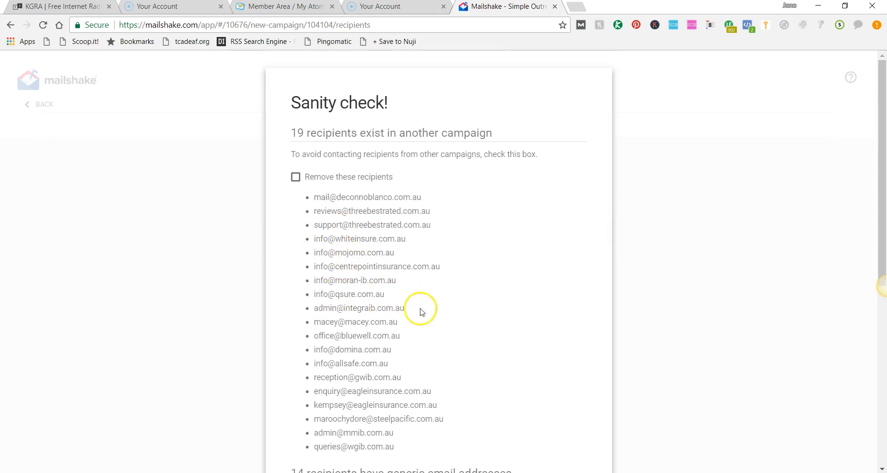
scroll(342, 356, "down", 4)
scroll(365, 266, "down", 2)
scroll(430, 305, "down", 2)
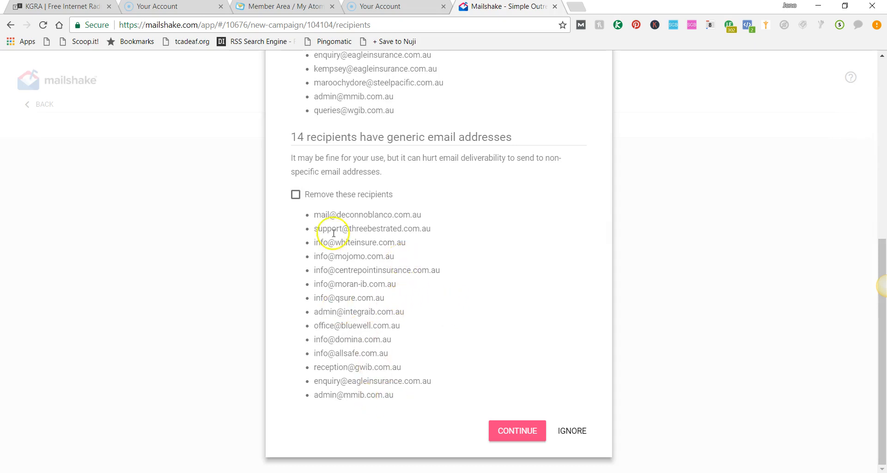
scroll(361, 208, "up", 7)
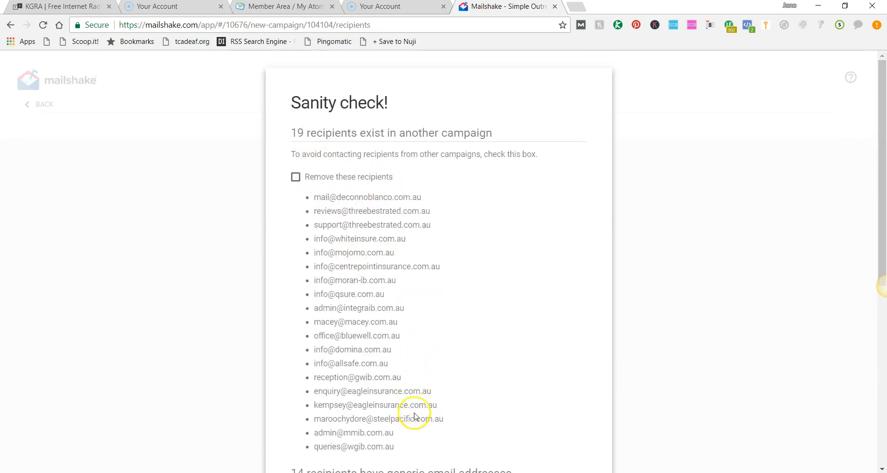
scroll(406, 418, "down", 3)
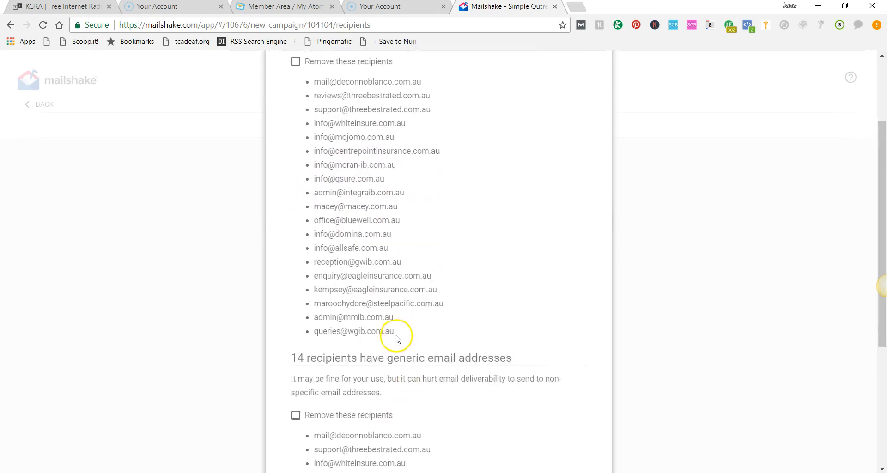
left_click_drag(395, 336, 327, 165)
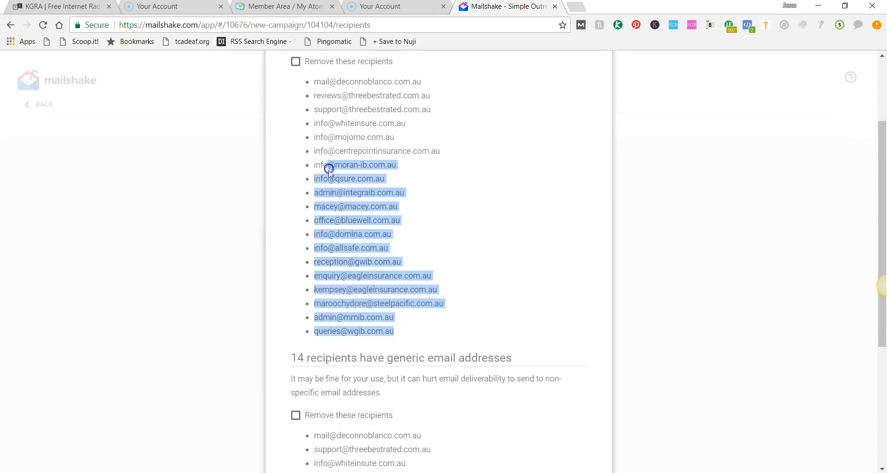
scroll(402, 305, "up", 3)
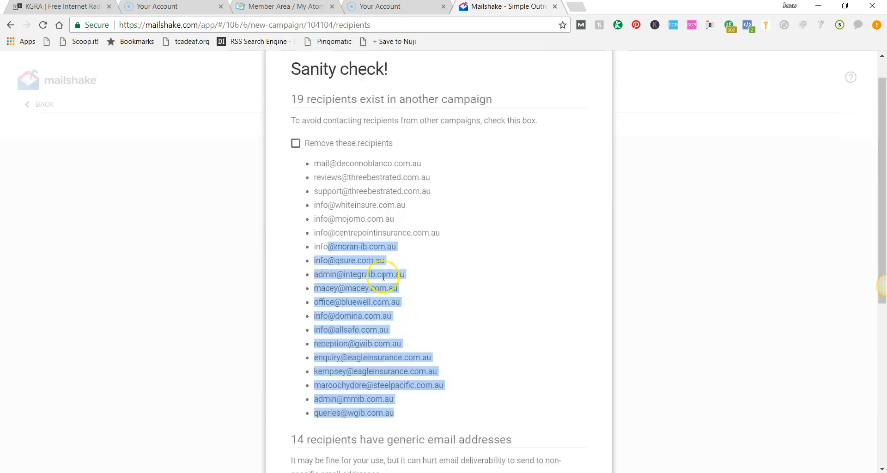
left_click(440, 346)
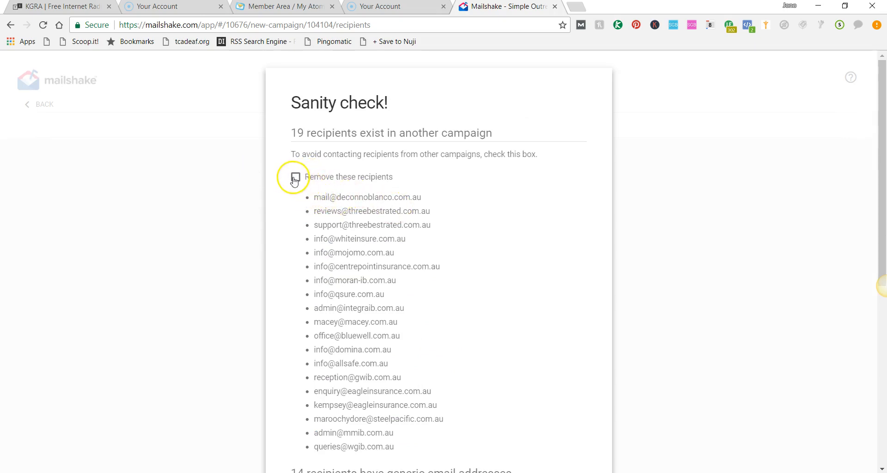
scroll(398, 245, "down", 6)
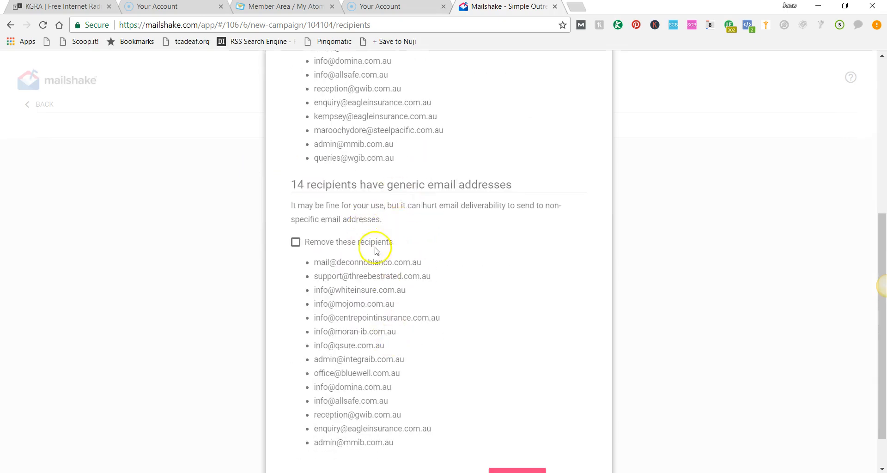
scroll(375, 245, "down", 1)
left_click(512, 429)
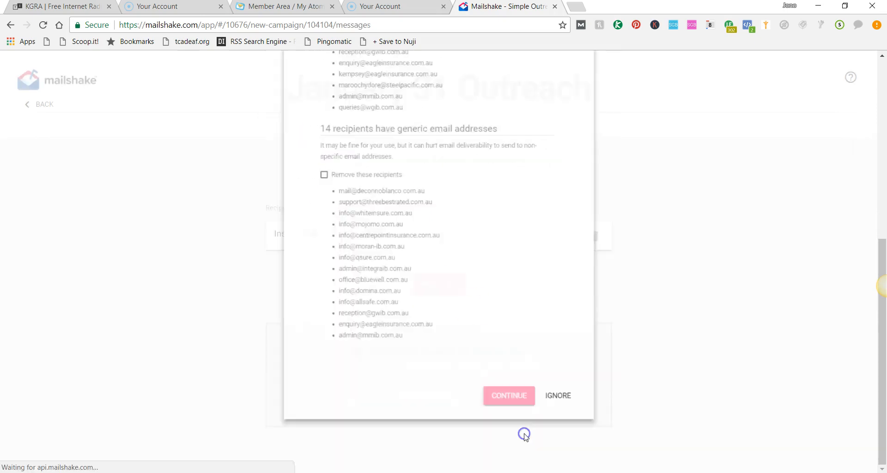
Step: Start the first email body with "Hi," and "We've viewd you site here:"
scroll(467, 314, "down", 3)
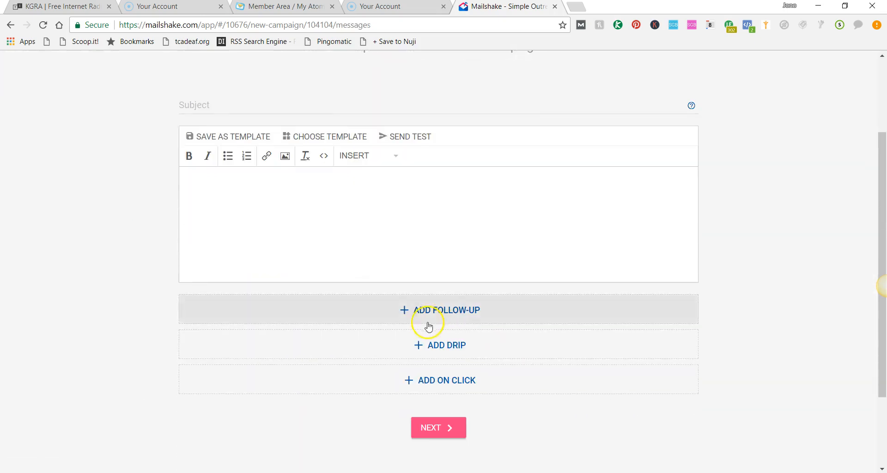
scroll(376, 289, "up", 3)
left_click(378, 310)
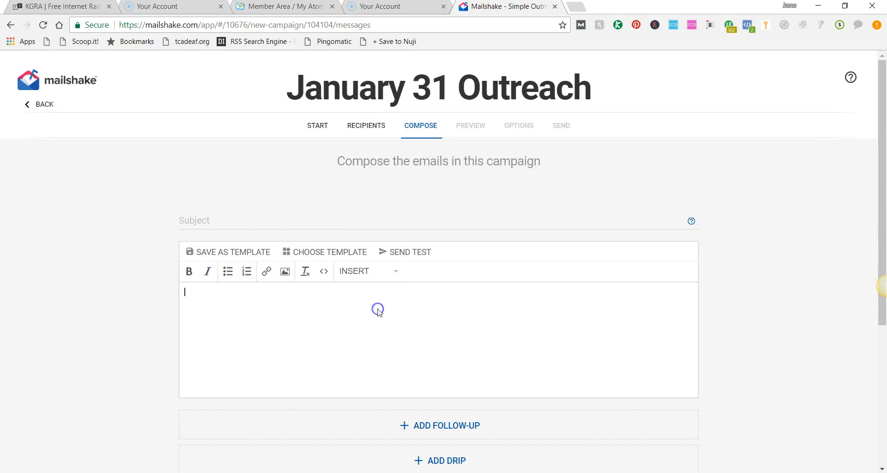
left_click(237, 229)
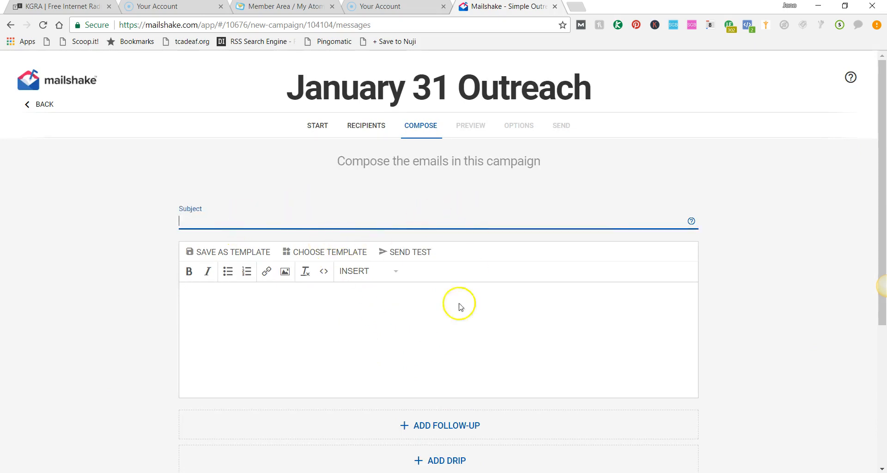
left_click(317, 311)
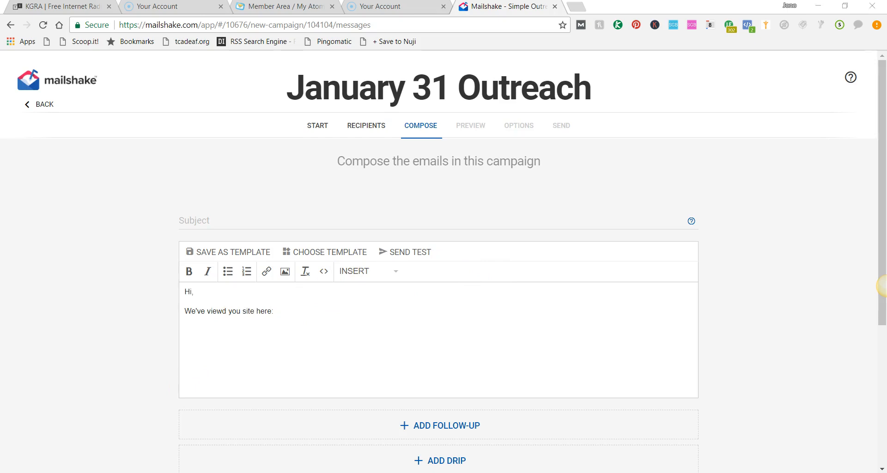
Step: Switch to the spreadsheet to check the Domain column header, then minimise it
key("alt+Tab")
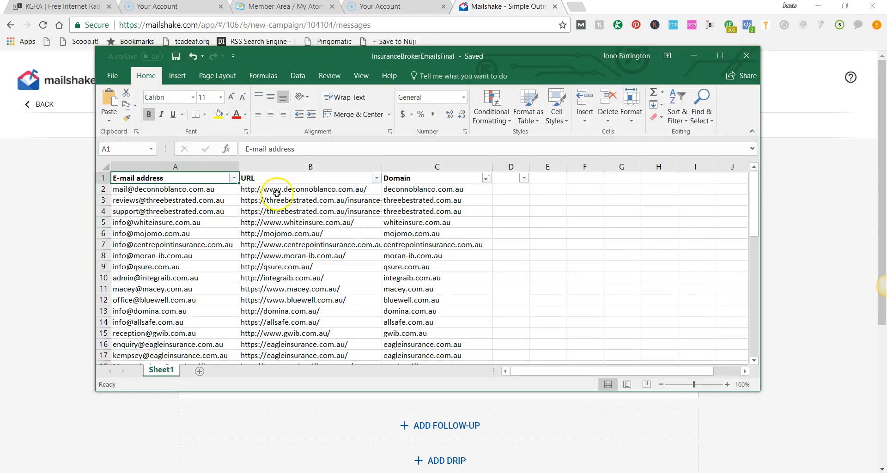
left_click(434, 179)
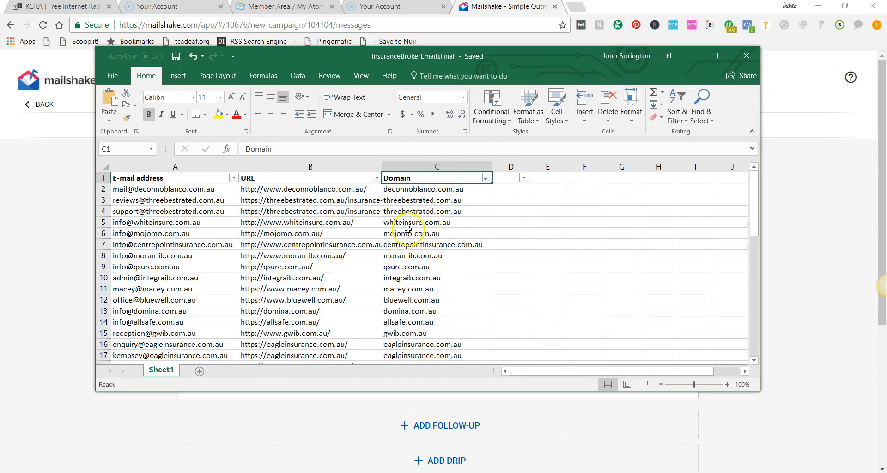
left_click(694, 56)
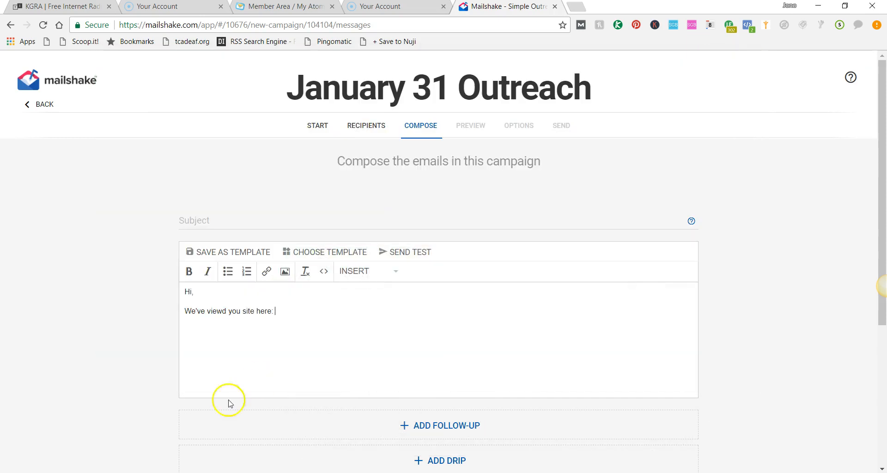
Step: Insert the domain recipient field after "We've viewd you site here:" without fallback text
left_click(351, 271)
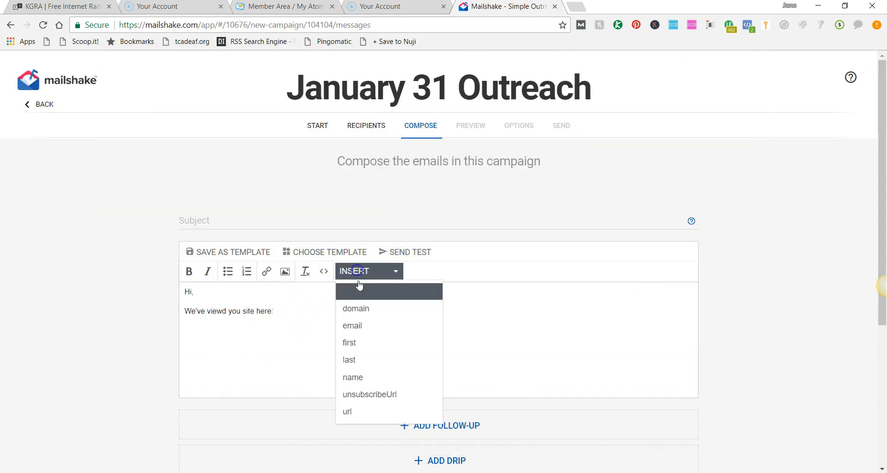
left_click(364, 313)
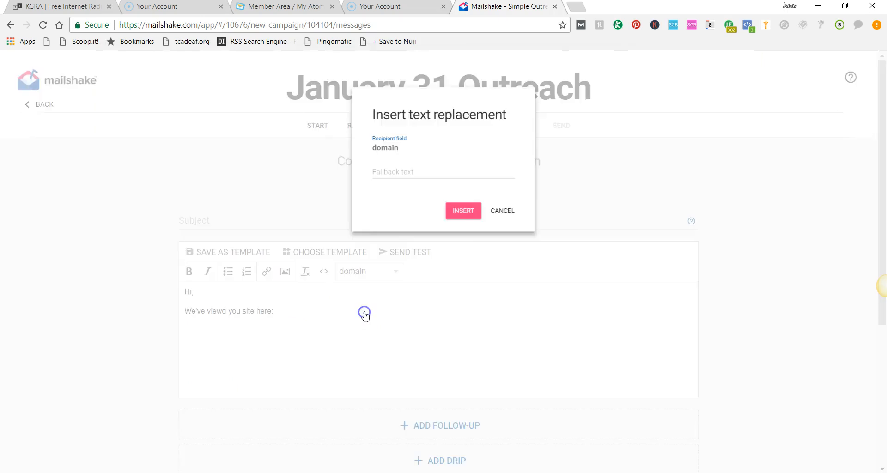
left_click(394, 169)
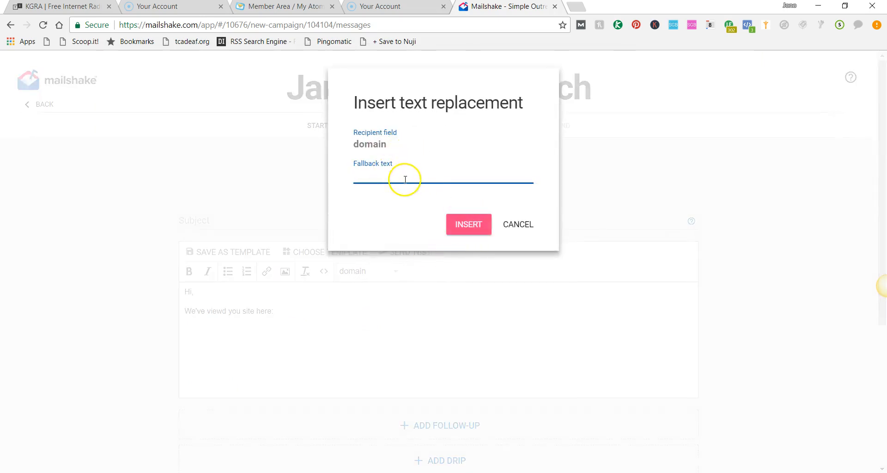
left_click(459, 222)
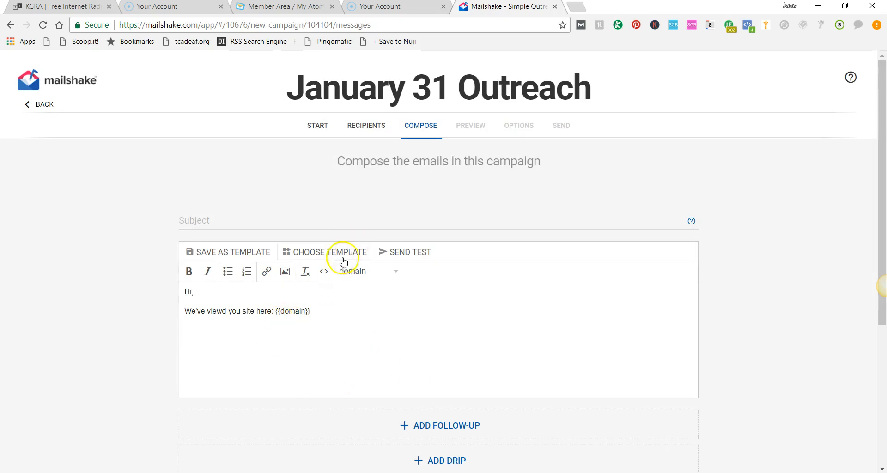
Step: Add the closing lines "THanks" and "Bys" below the domain line in the email body
scroll(370, 291, "down", 1)
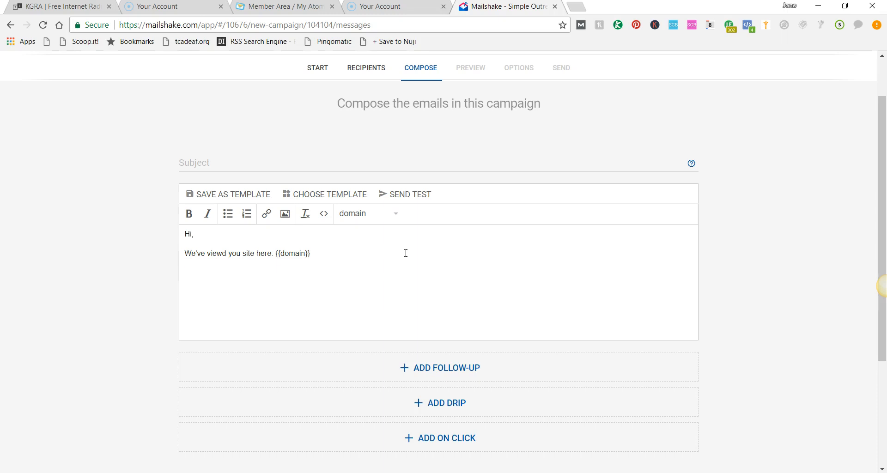
key("Return")
key("Return")
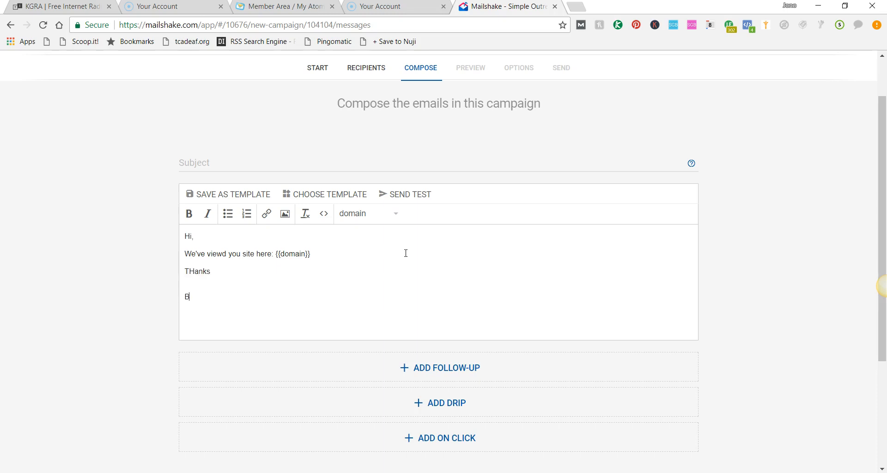
scroll(388, 396, "down", 2)
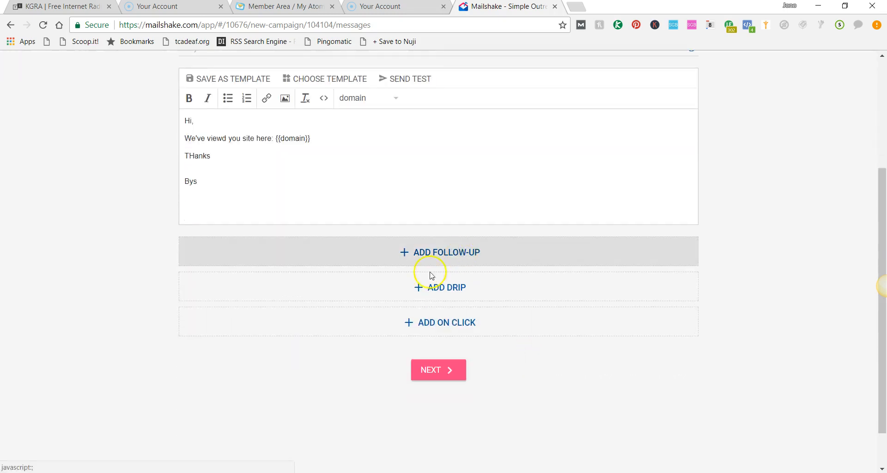
left_click(439, 253)
scroll(529, 354, "down", 2)
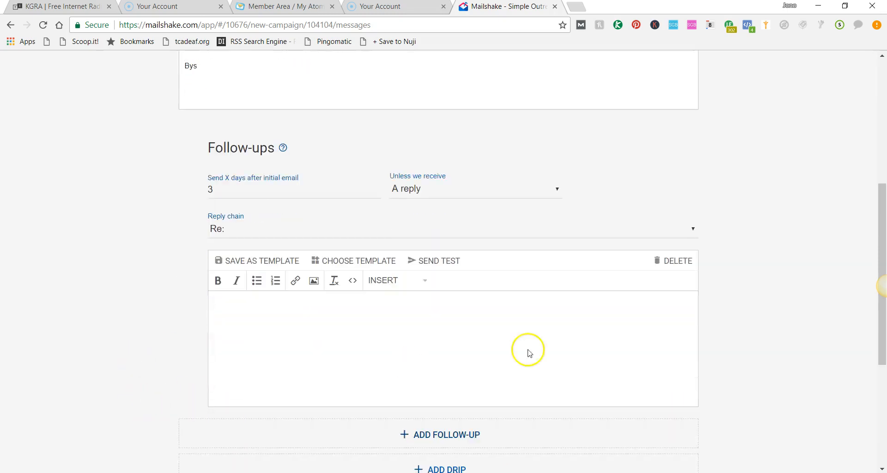
scroll(529, 354, "up", 1)
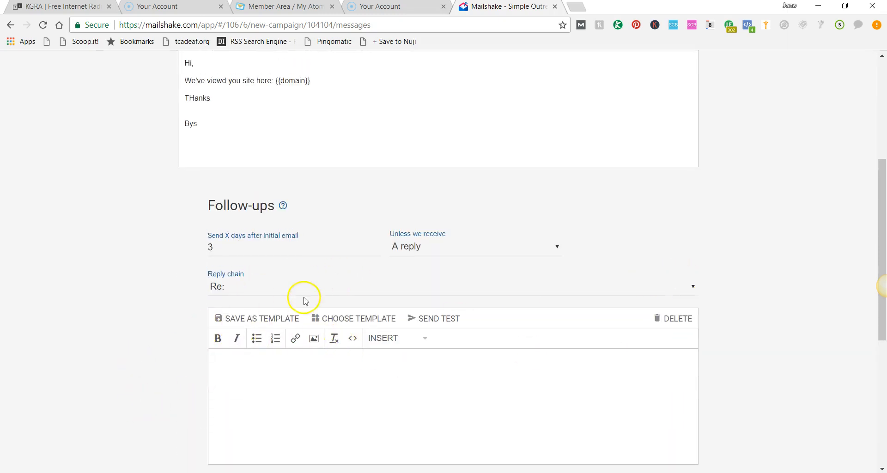
scroll(643, 232, "down", 2)
left_click(670, 204)
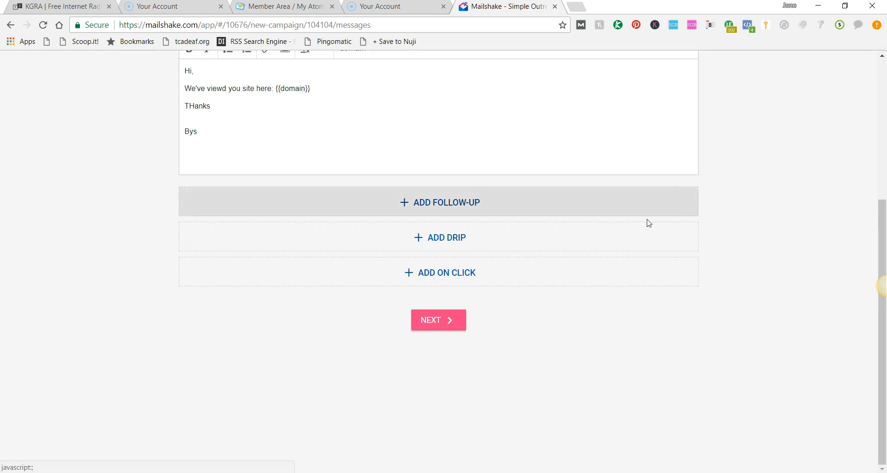
Step: Set the email subject to "Test" and continue to the preview step
left_click(432, 321)
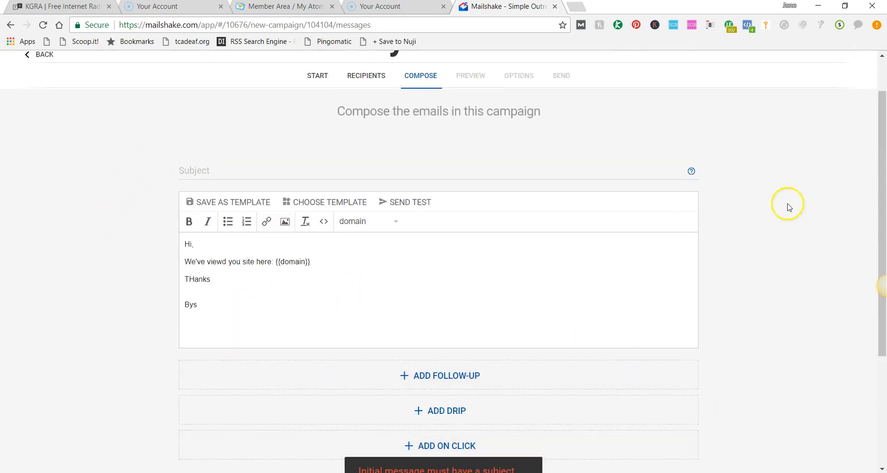
scroll(439, 398, "down", 3)
left_click(445, 322)
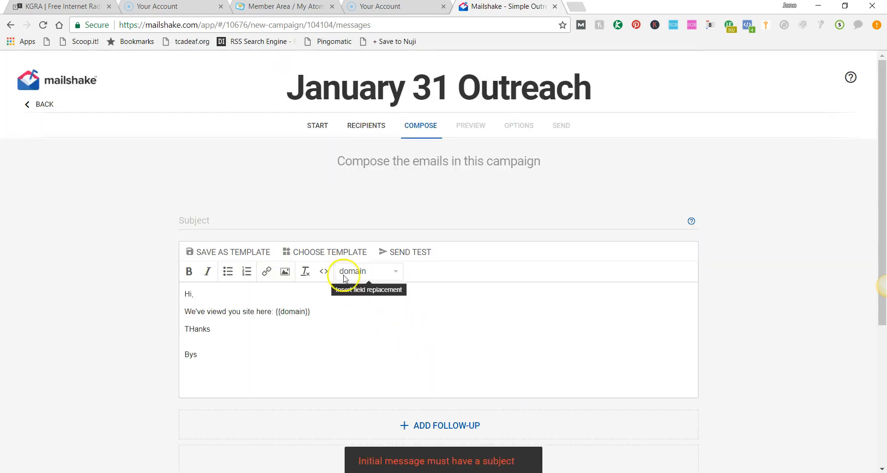
left_click(303, 220)
type("Test")
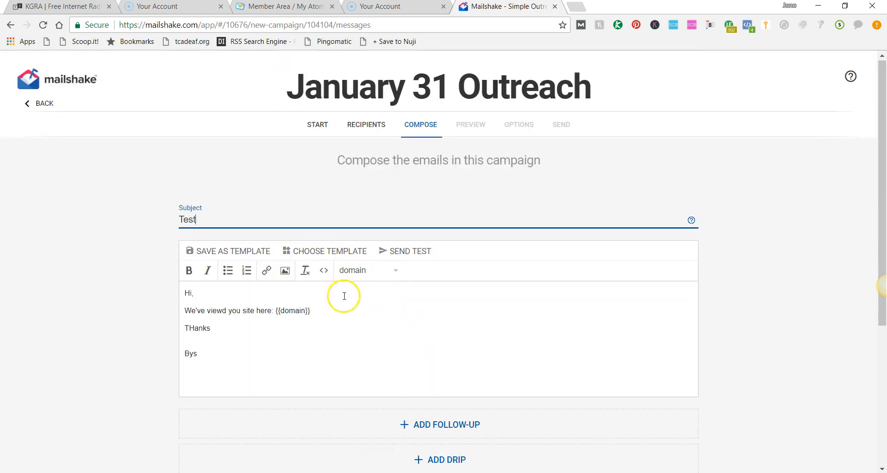
scroll(342, 295, "down", 4)
left_click(449, 321)
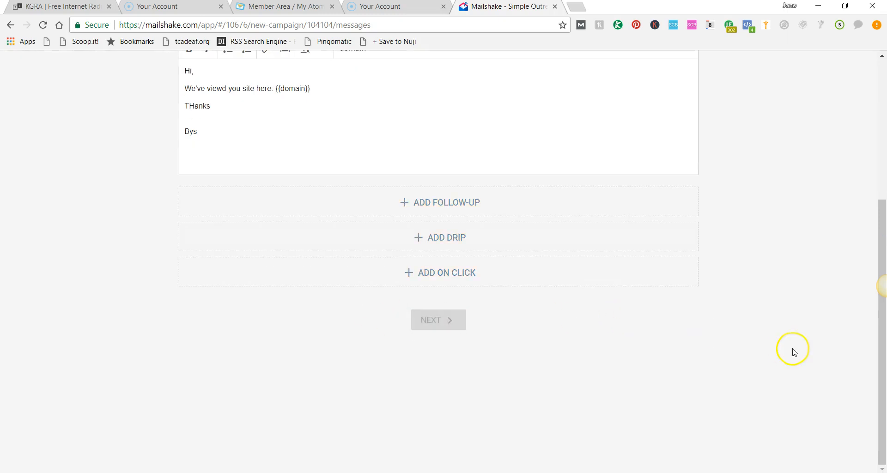
left_click(440, 224)
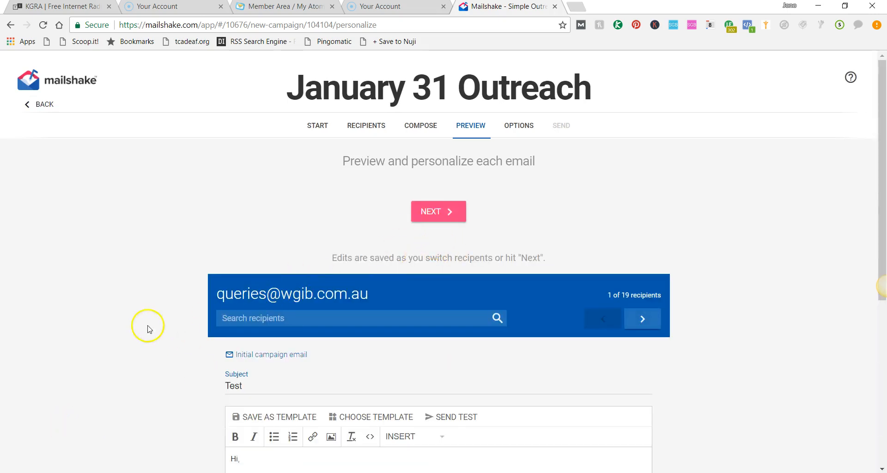
Step: Preview the personalised emails, stepping through several recipients to check the inserted domain
scroll(148, 328, "down", 3)
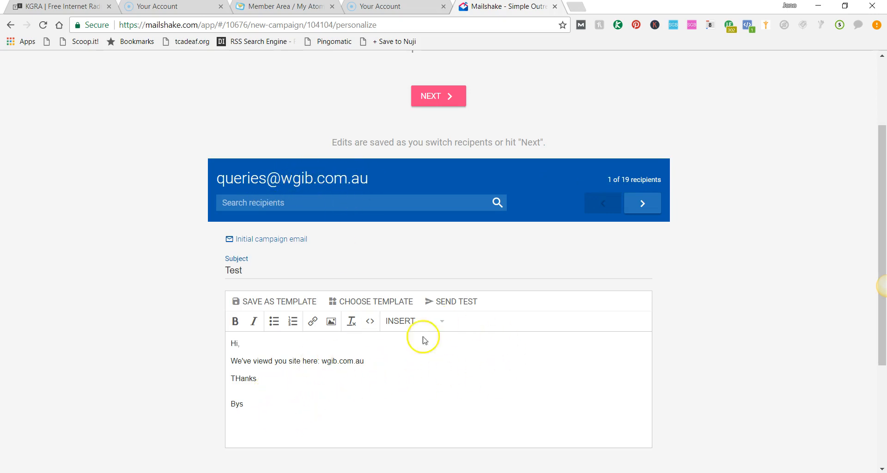
scroll(422, 337, "up", 1)
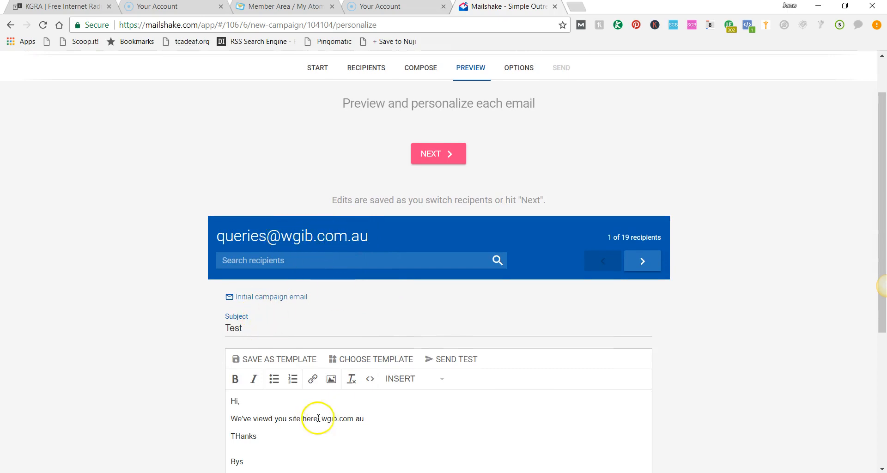
scroll(305, 370, "down", 2)
left_click_drag(322, 303, 402, 303)
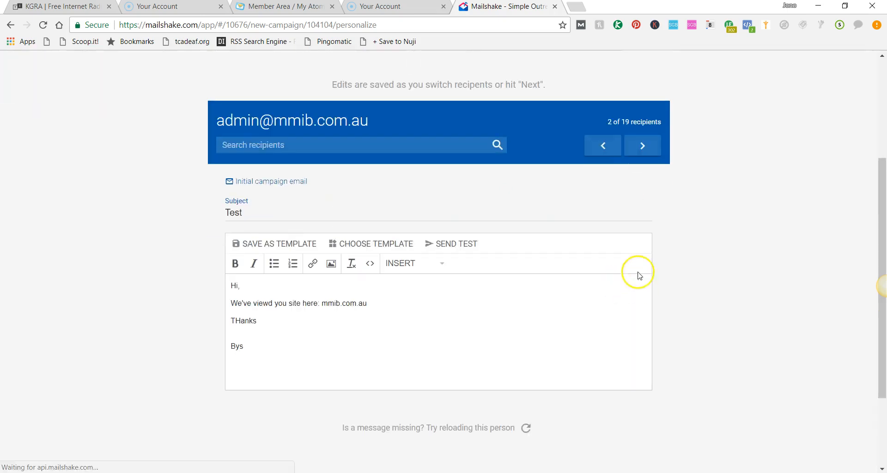
left_click(640, 145)
left_click(643, 145)
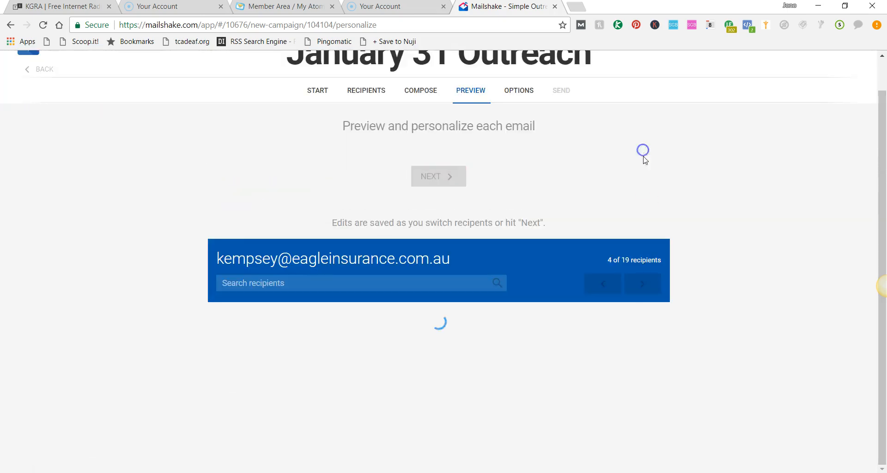
left_click(644, 146)
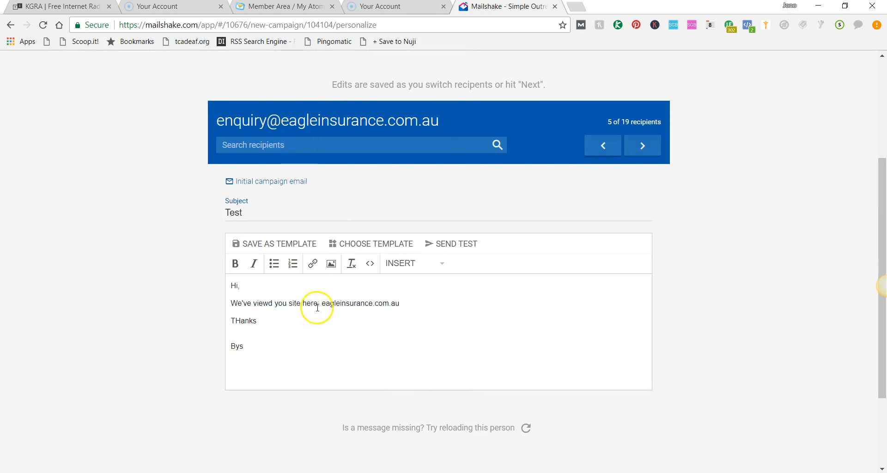
scroll(365, 370, "down", 1)
scroll(386, 344, "up", 2)
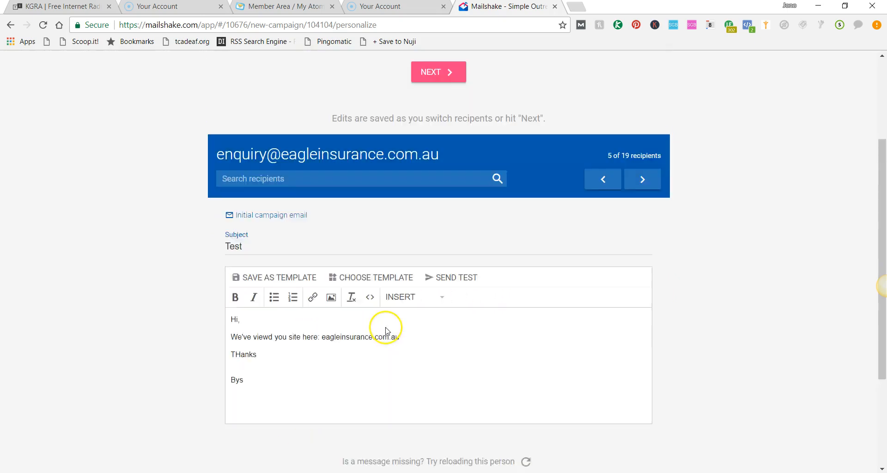
scroll(495, 178, "up", 3)
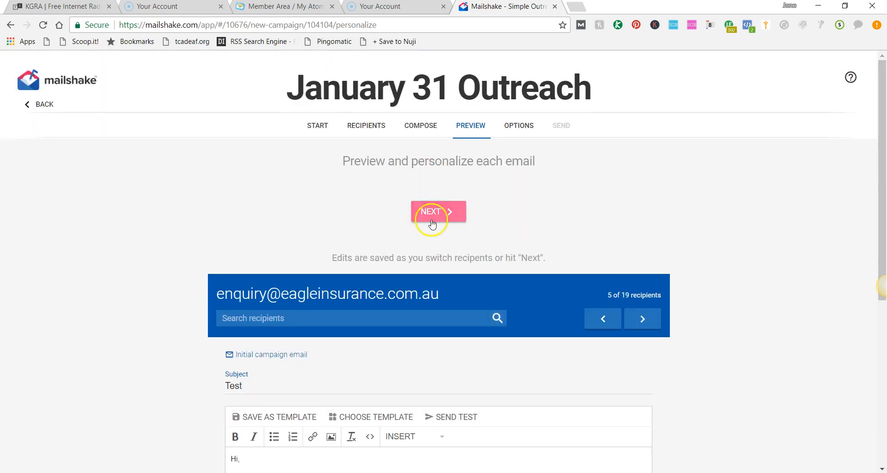
scroll(432, 224, "down", 2)
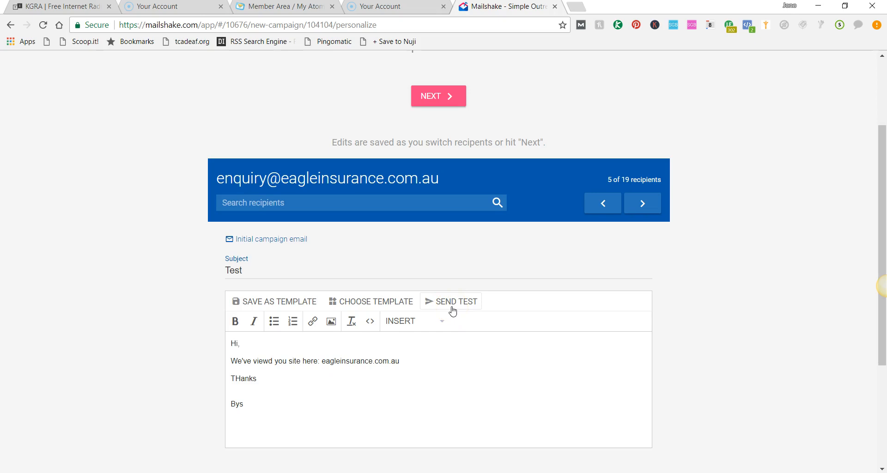
scroll(442, 369, "down", 2)
scroll(446, 341, "up", 3)
scroll(451, 384, "down", 2)
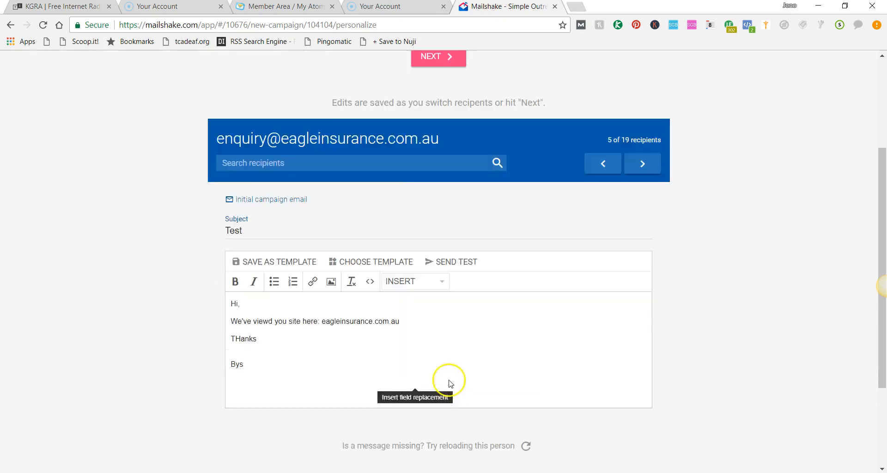
scroll(451, 384, "down", 1)
scroll(428, 272, "up", 2)
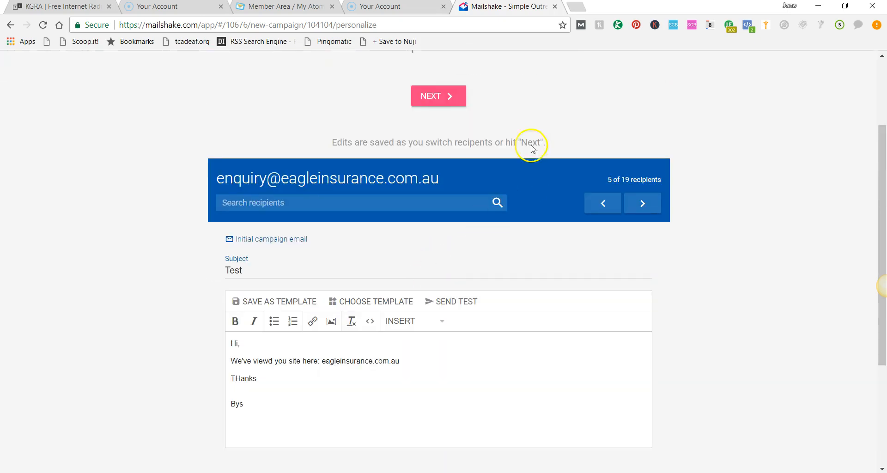
Step: Turn off link-click tracking, leave the send unscheduled, and continue to the send page
left_click(449, 96)
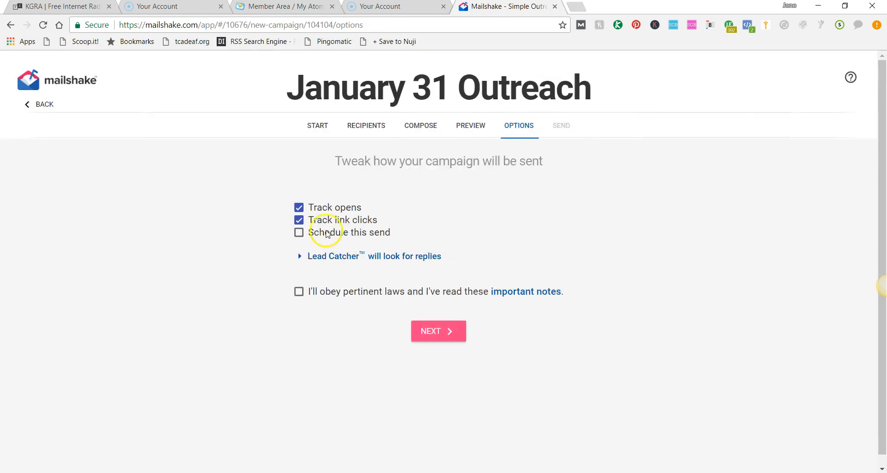
left_click(300, 221)
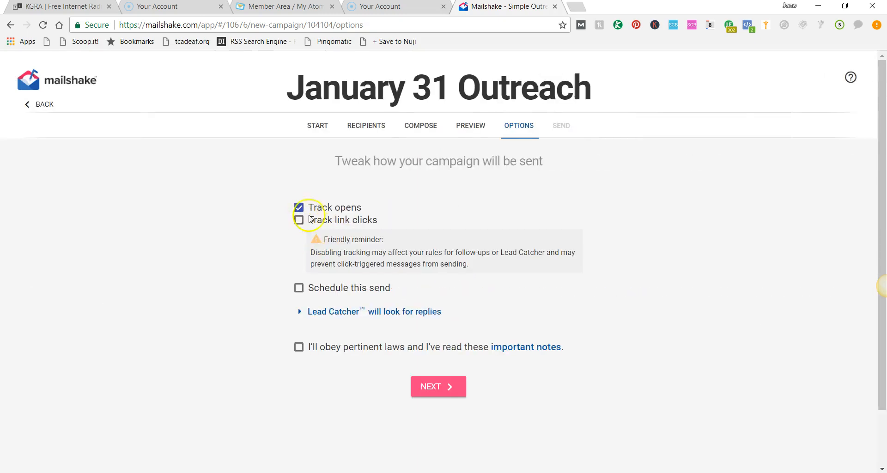
left_click(299, 288)
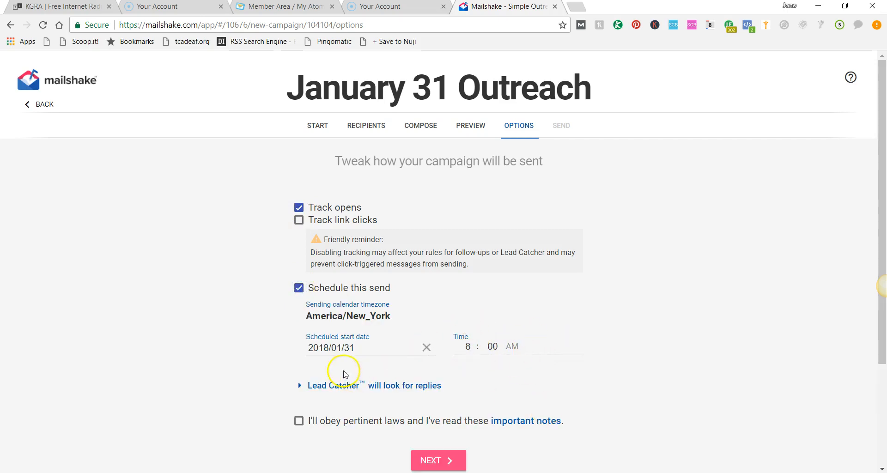
left_click(301, 289)
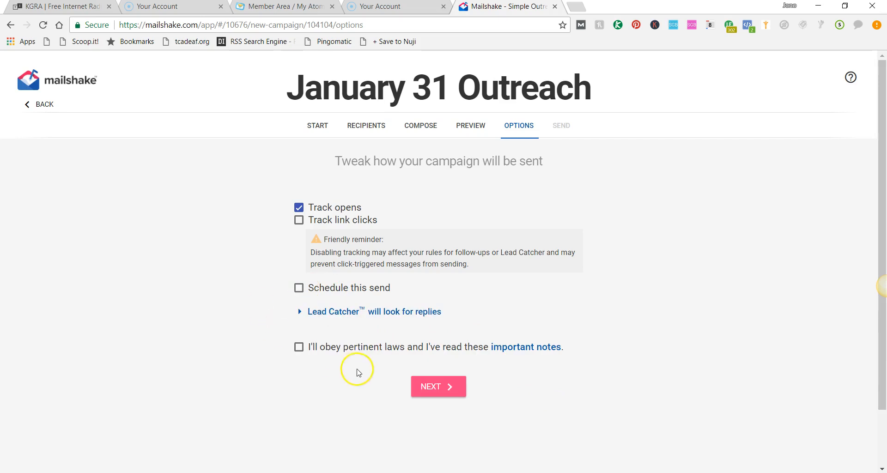
left_click(422, 382)
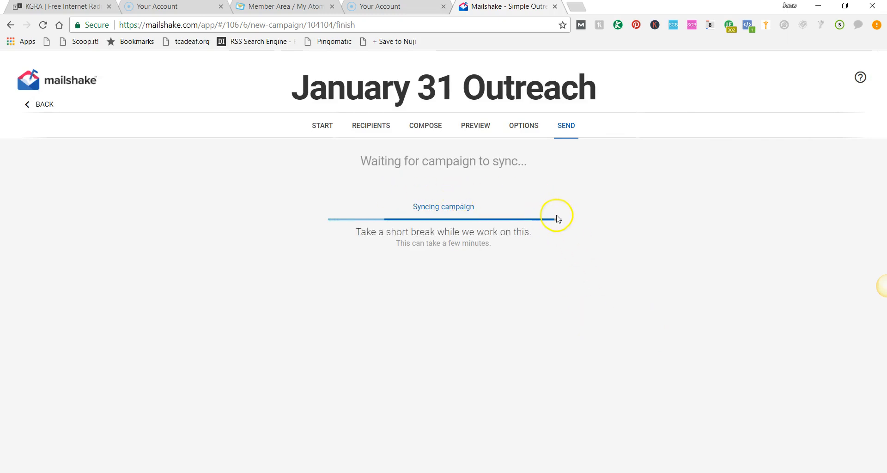
Step: Review the campaign summary of sender details and recipients on the send page
scroll(430, 312, "down", 3)
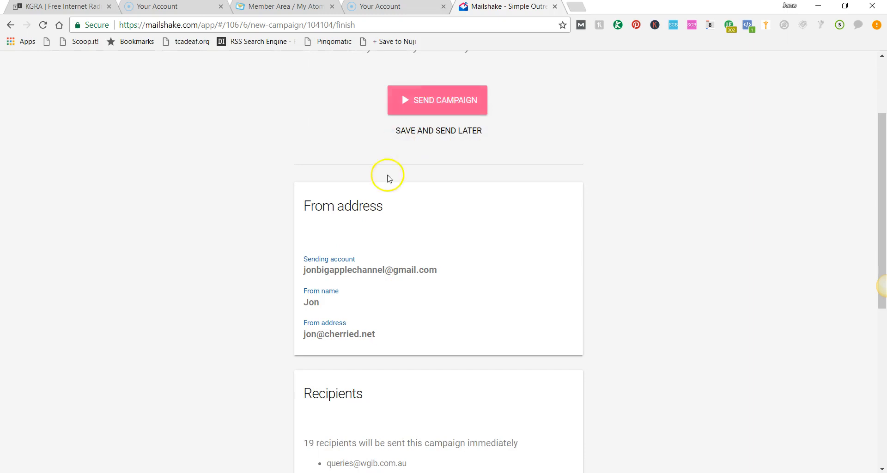
scroll(351, 254, "down", 3)
scroll(308, 332, "up", 5)
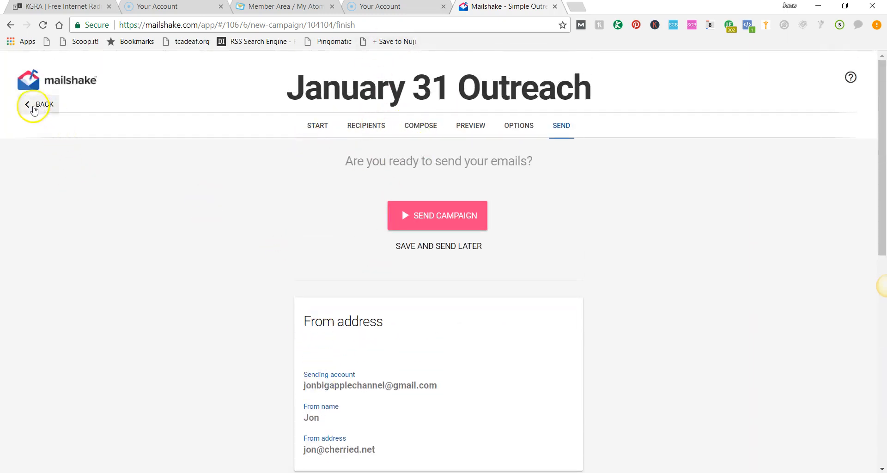
Step: Leave the campaign wizard and view the sending calendar rules for the Gmail mail account
left_click(33, 105)
left_click(67, 234)
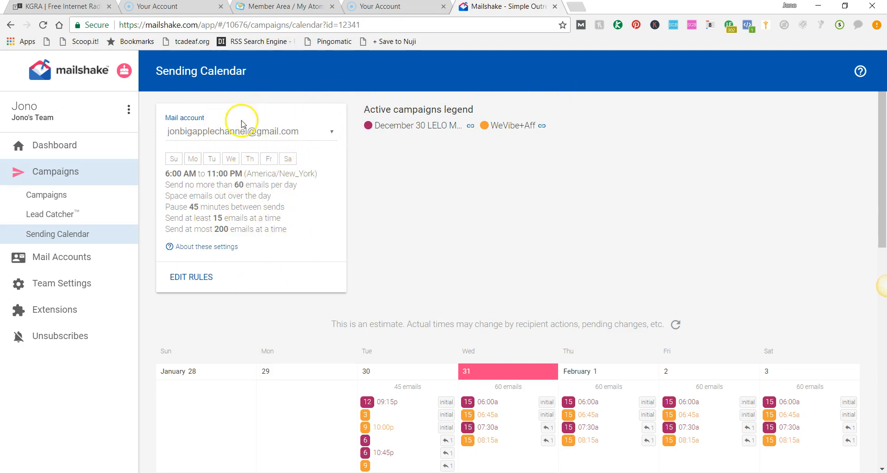
left_click(301, 133)
left_click(305, 142)
scroll(467, 224, "down", 1)
Step: Open the December 30 LELO Main 1 campaign from the campaigns list and review its overview statistics
left_click(62, 197)
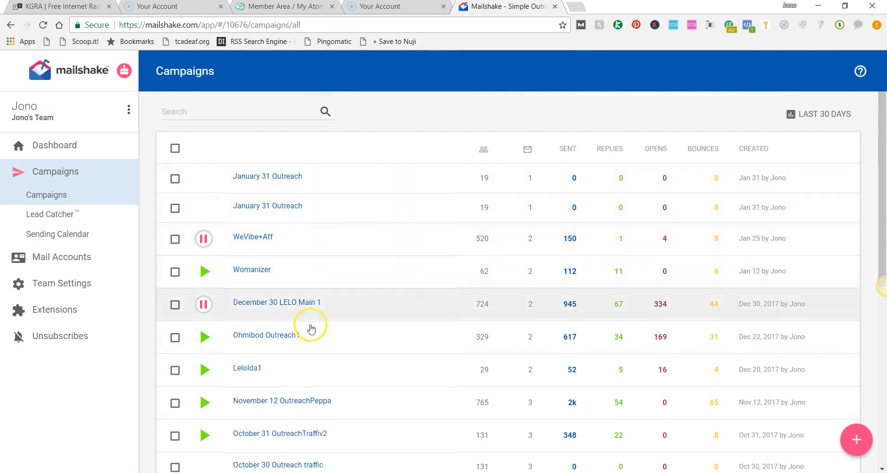
left_click(284, 302)
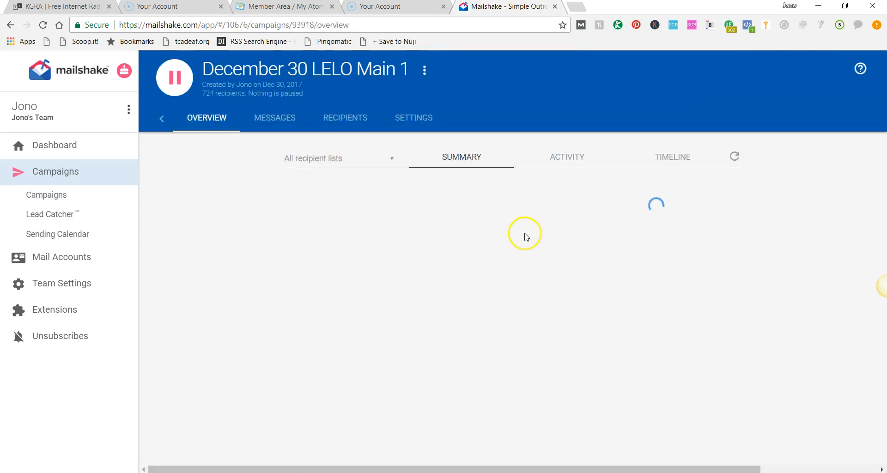
scroll(523, 261, "down", 8)
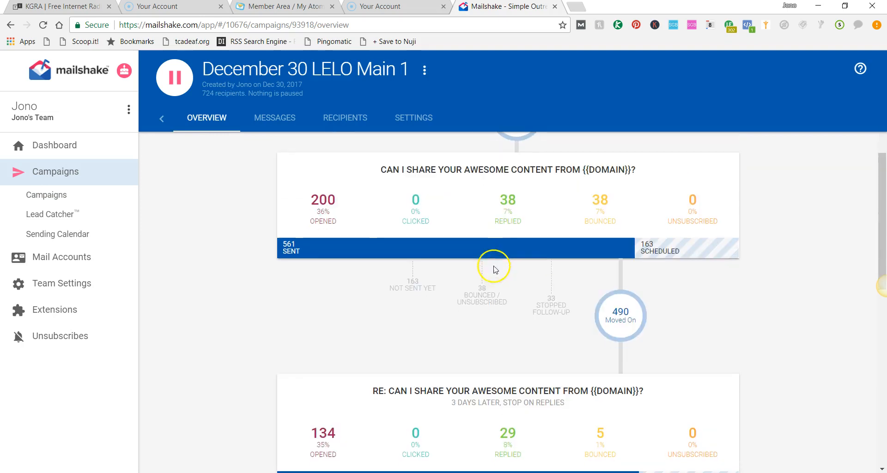
scroll(444, 273, "down", 5)
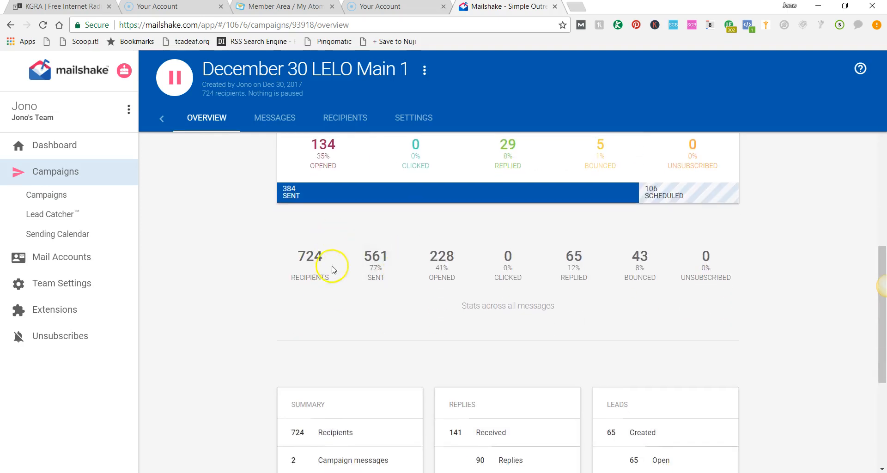
scroll(414, 271, "up", 1)
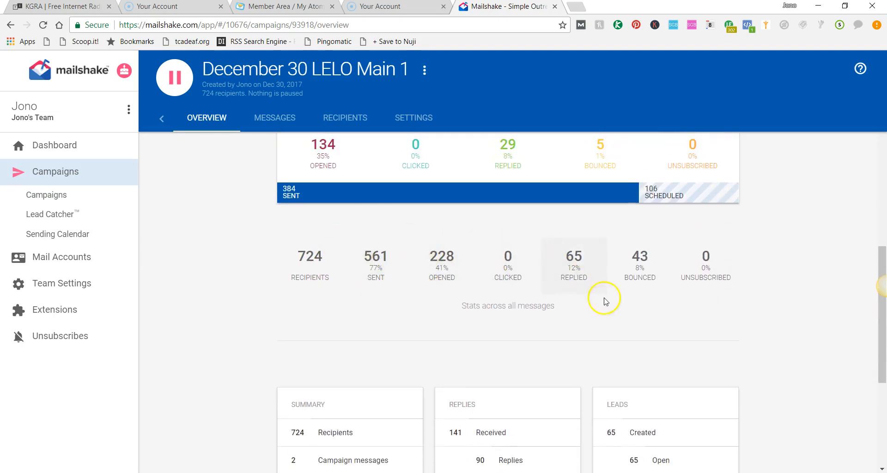
scroll(550, 273, "down", 6)
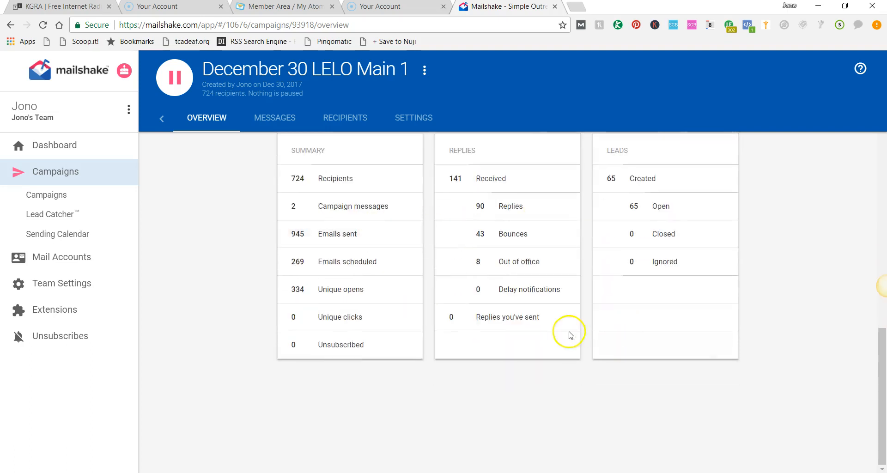
scroll(528, 313, "up", 11)
scroll(528, 313, "up", 7)
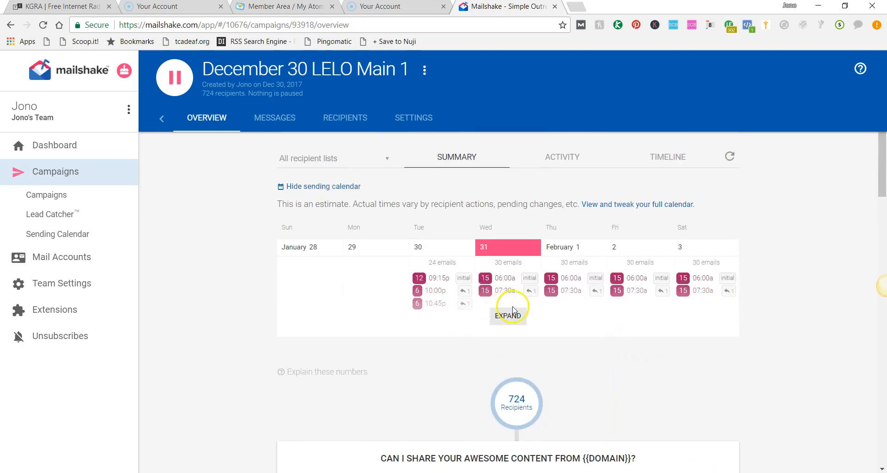
Step: Expand the campaign's sending calendar and examine the scheduled daily sends
left_click(513, 311)
scroll(561, 331, "down", 1)
scroll(540, 317, "up", 1)
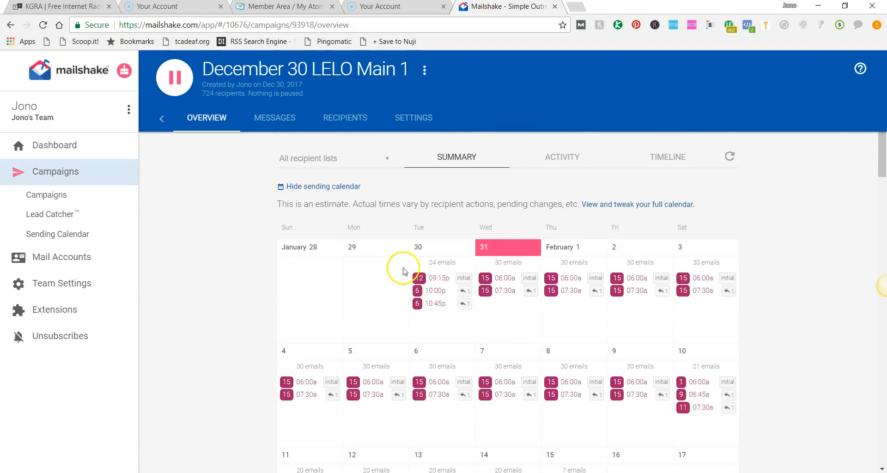
mouse_move(415, 287)
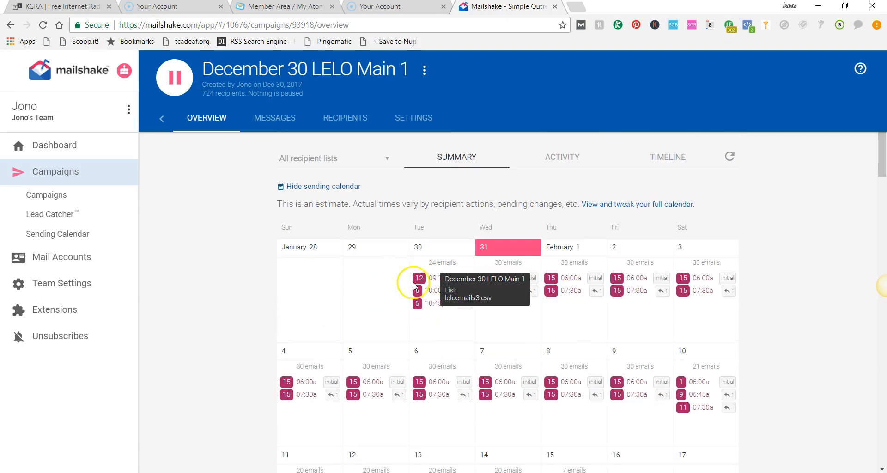
scroll(528, 251, "down", 4)
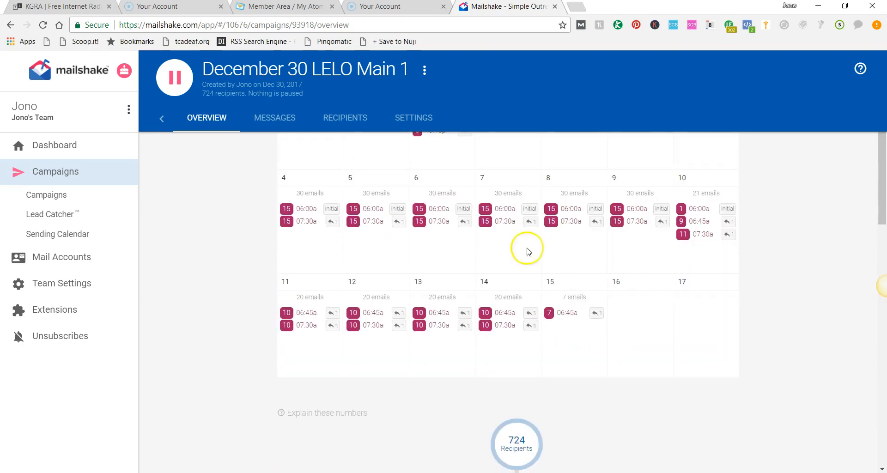
scroll(586, 291, "up", 4)
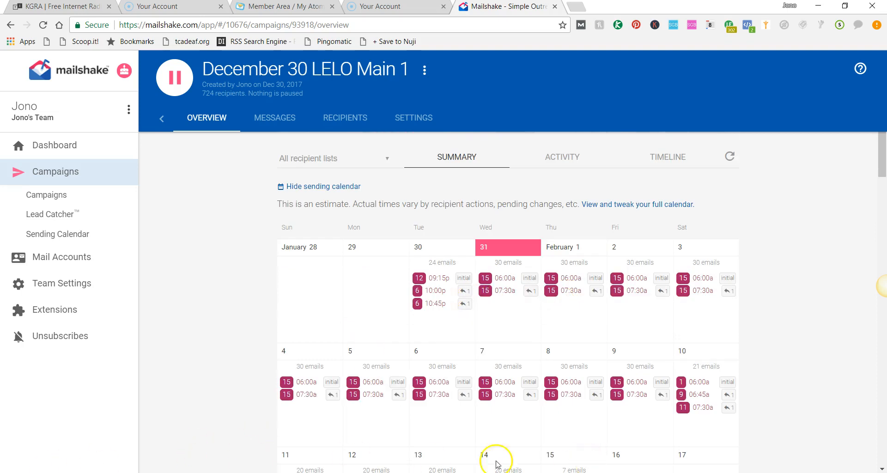
Step: Open the campaign's recipients list
key("super+s")
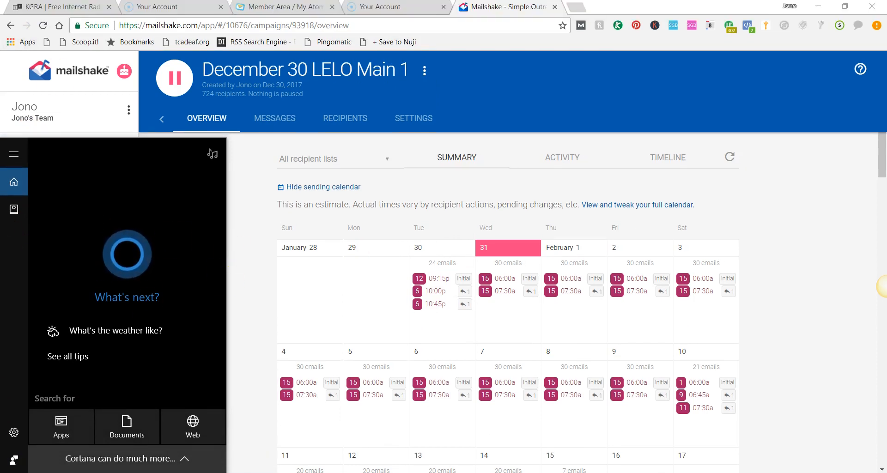
scroll(242, 350, "down", 5)
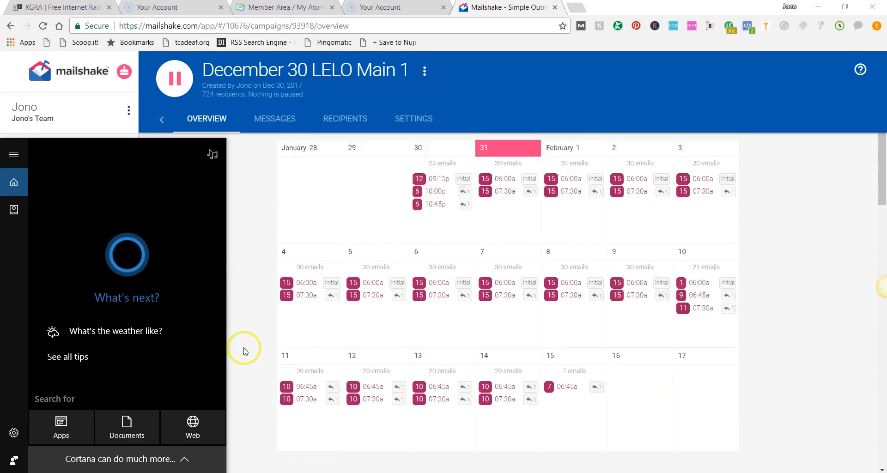
left_click(475, 469)
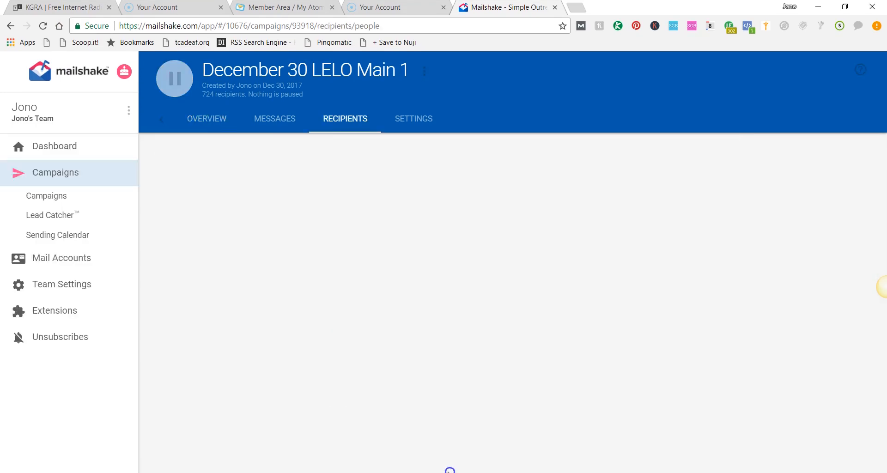